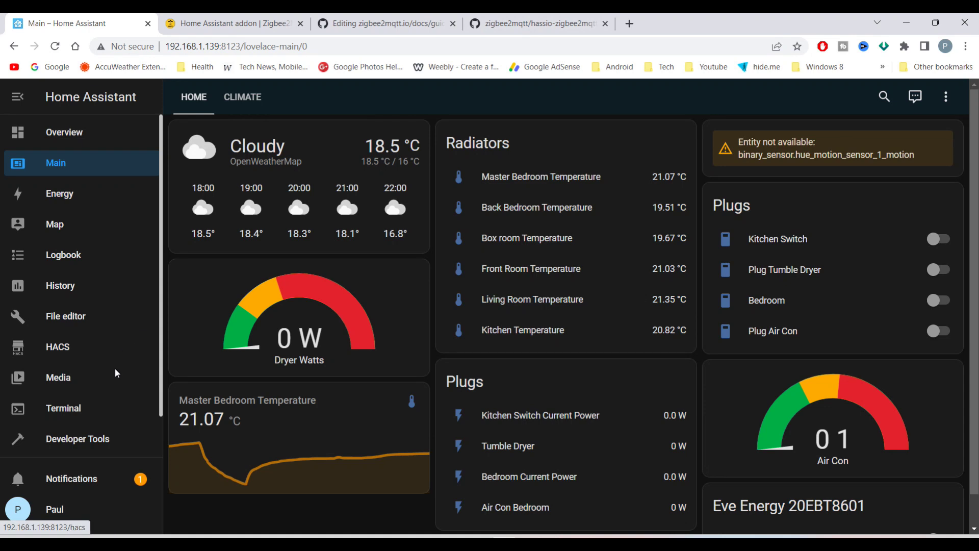
- Open Settings > System > Hardware and review the full hardware list down to the ttyUSB Zigbee dongles
scroll(113, 370, down, 1)
click(92, 437)
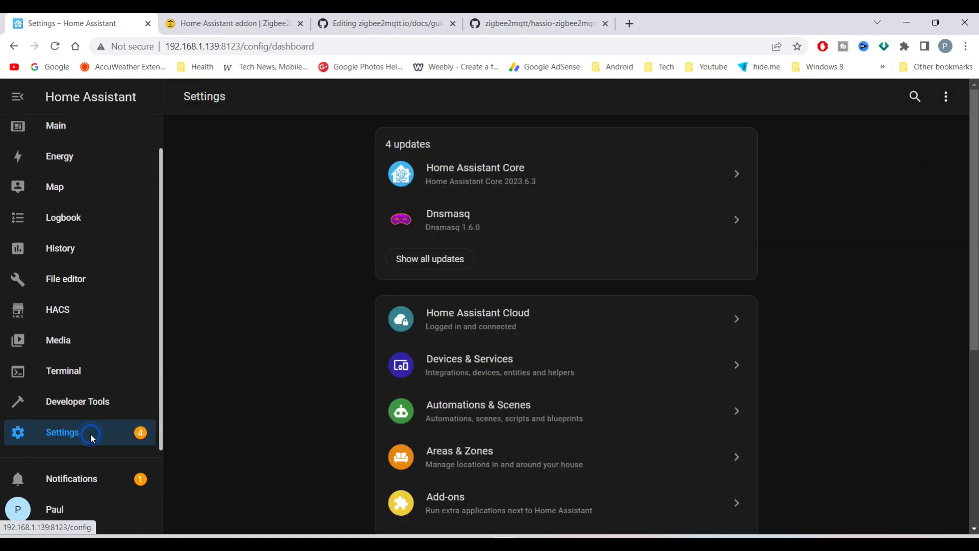
scroll(439, 318, down, 5)
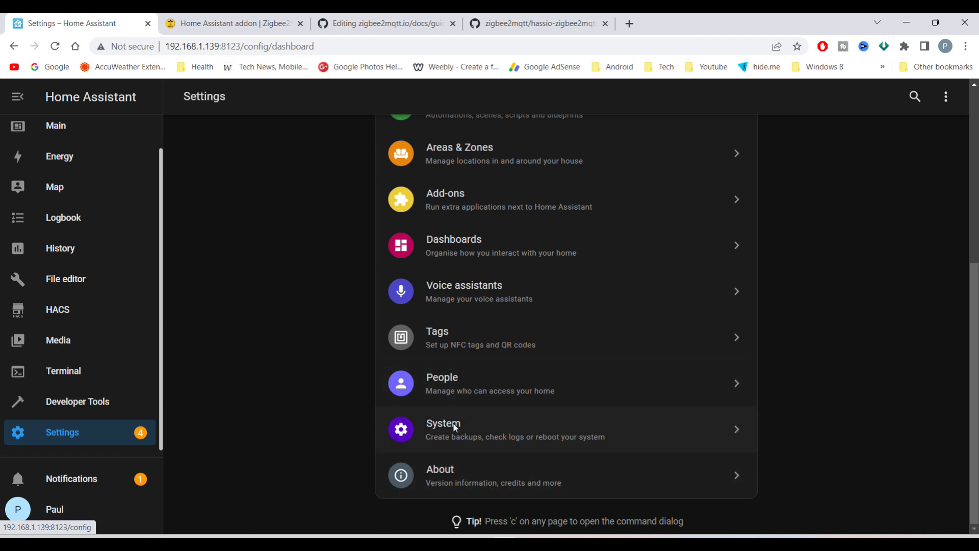
click(454, 426)
scroll(466, 286, down, 1)
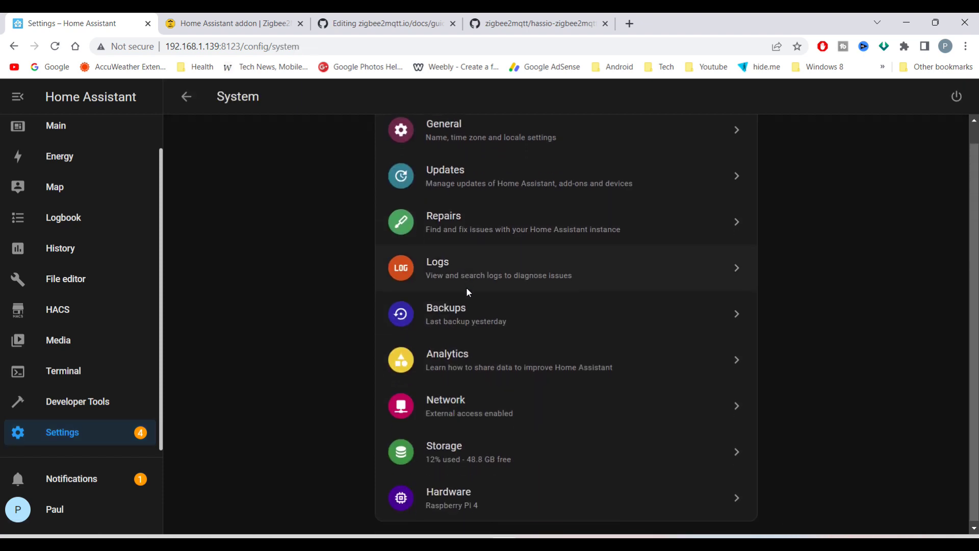
click(472, 482)
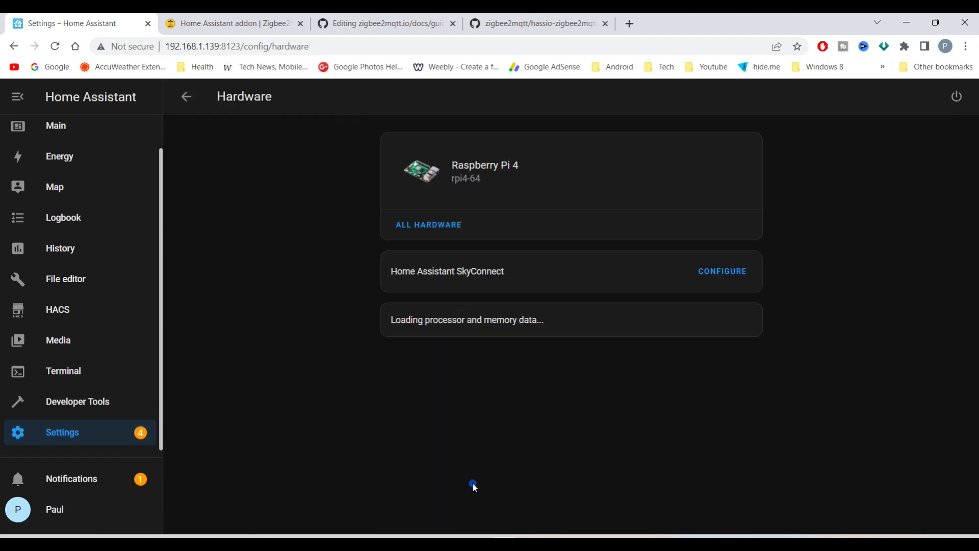
click(429, 225)
scroll(456, 243, down, 20)
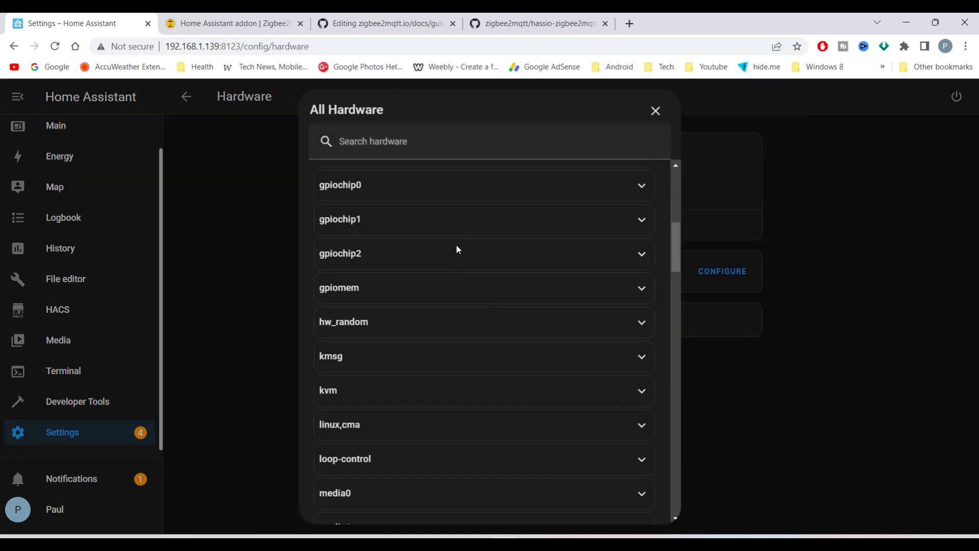
scroll(456, 246, down, 1)
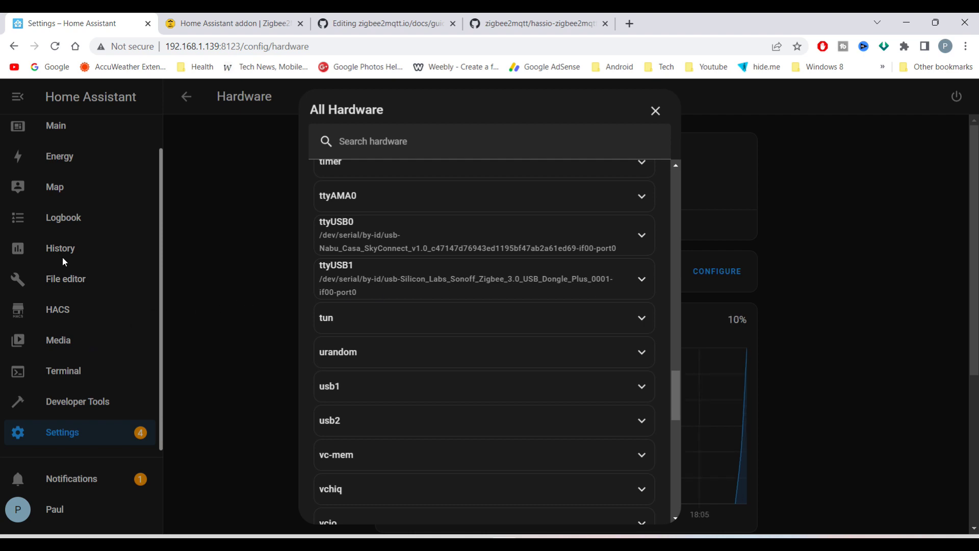
click(67, 427)
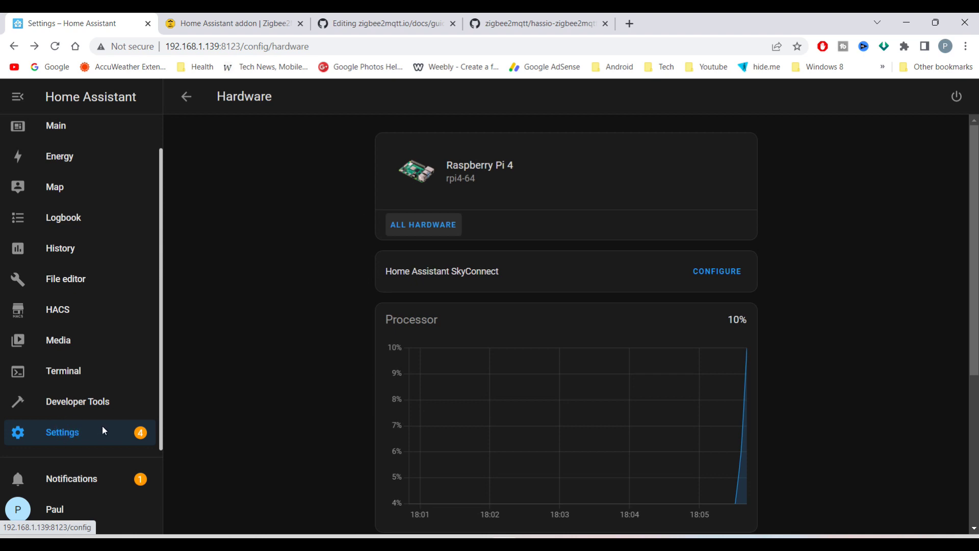
- Open the Add-on Store from Settings > Add-ons, then bring up the hassio-zigbee2mqtt GitHub page
click(71, 431)
scroll(442, 343, down, 3)
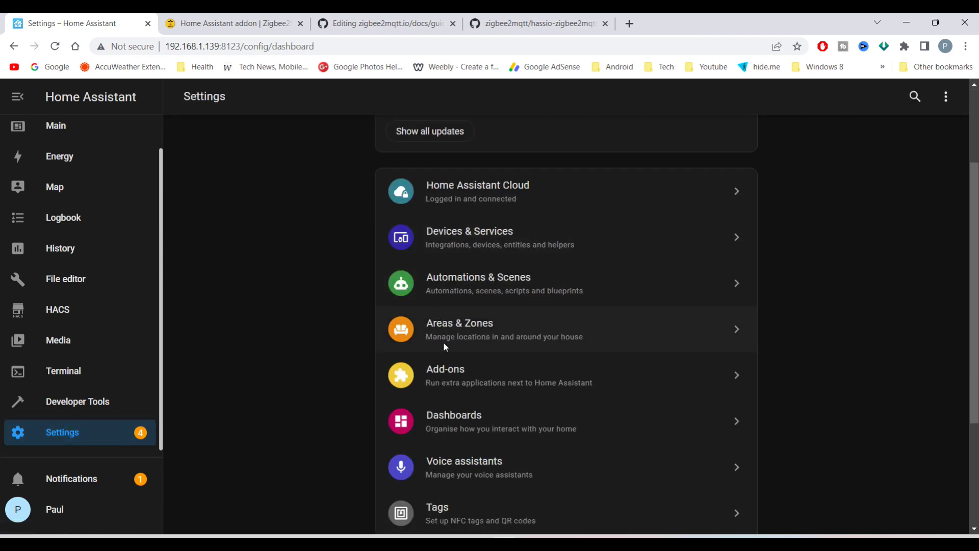
click(445, 370)
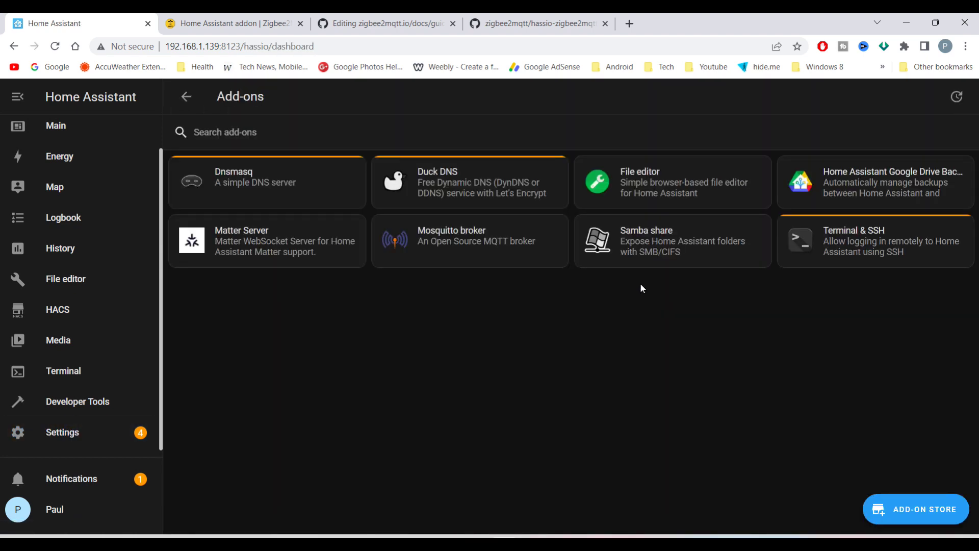
click(920, 510)
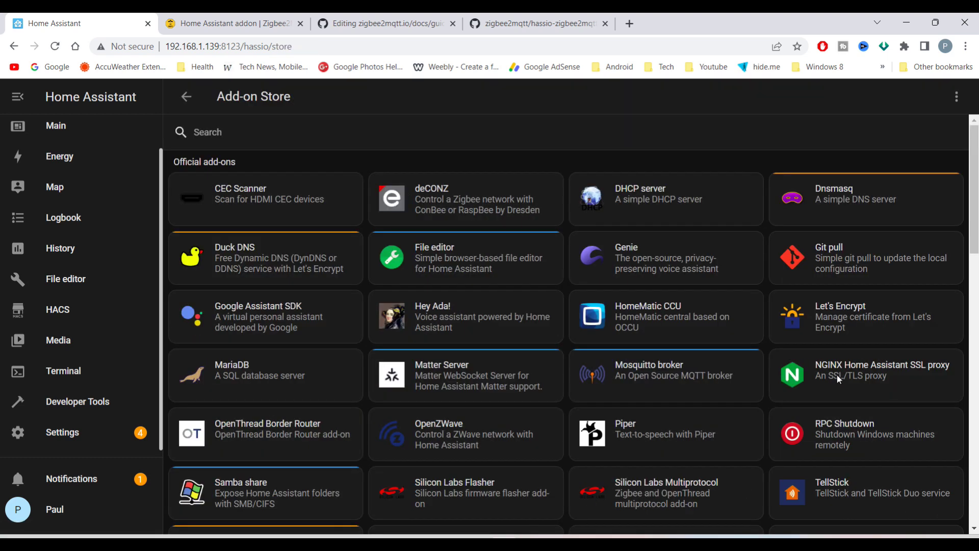
click(535, 25)
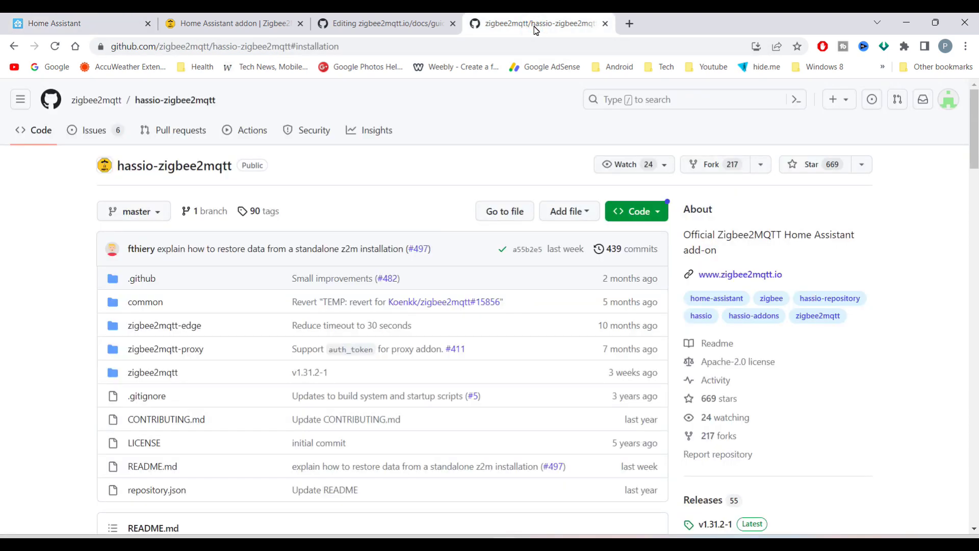
- Copy the repository URL from the README's Installation section of hassio-zigbee2mqtt
scroll(487, 154, down, 7)
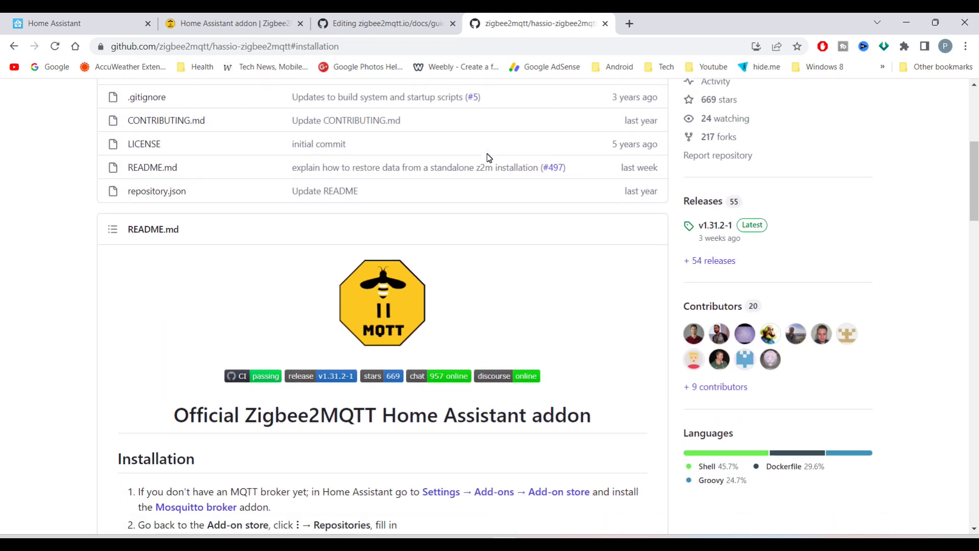
scroll(487, 154, down, 2)
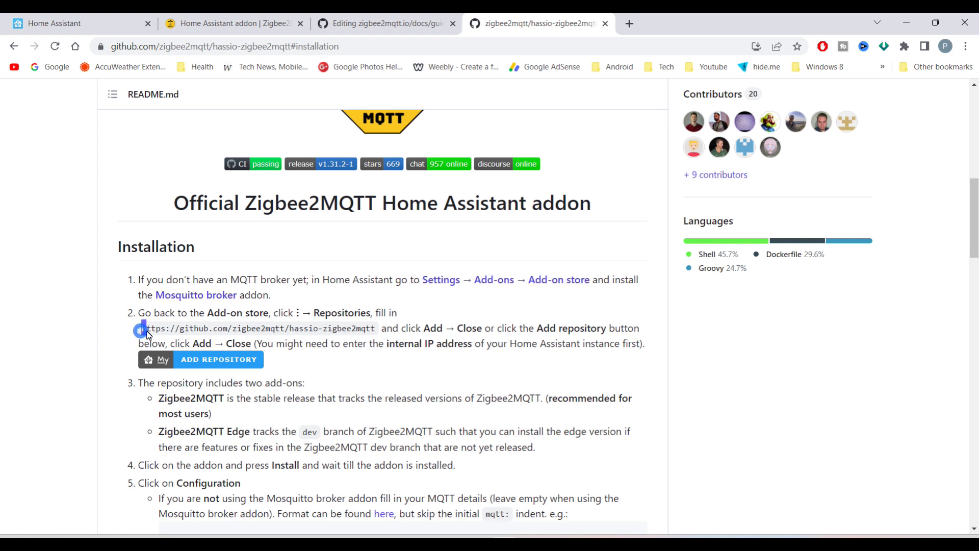
right_click(362, 328)
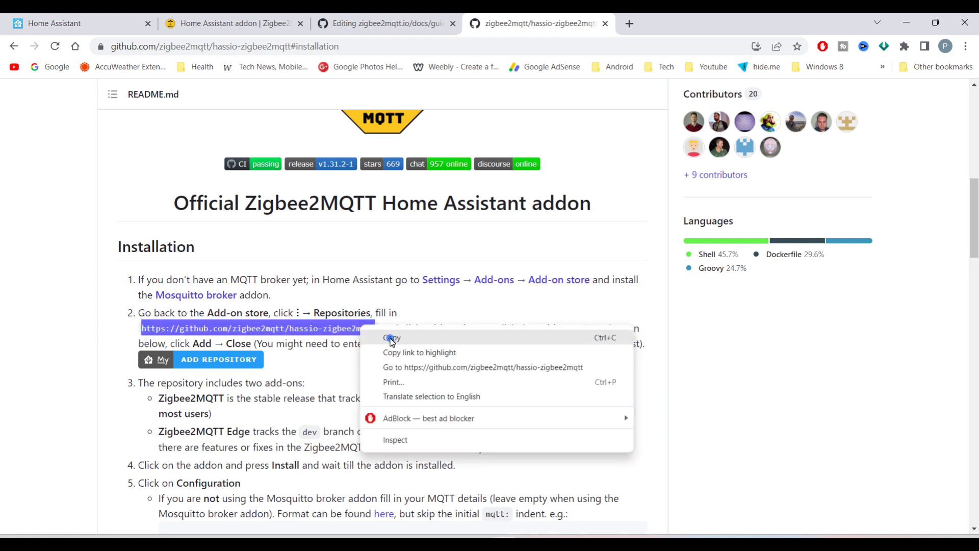
click(391, 338)
click(81, 26)
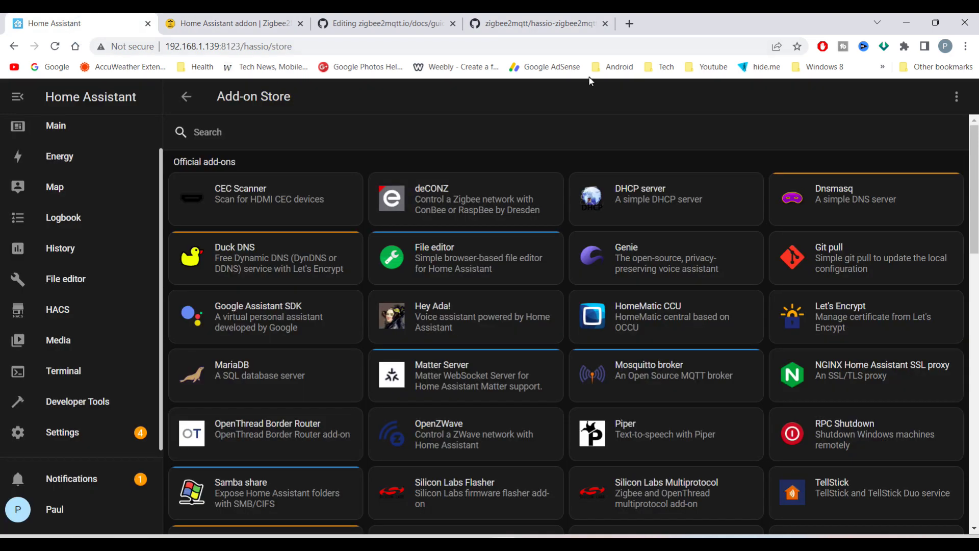
click(954, 98)
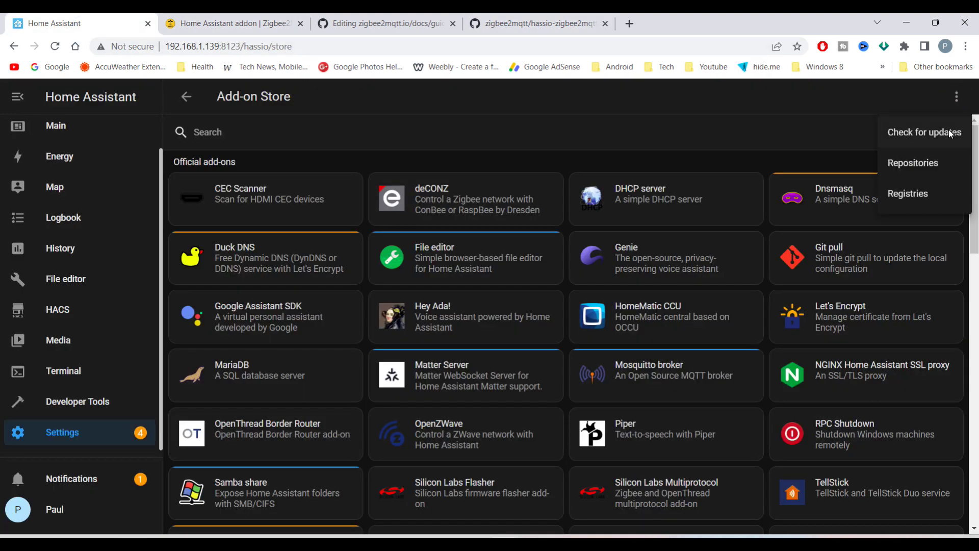
click(915, 162)
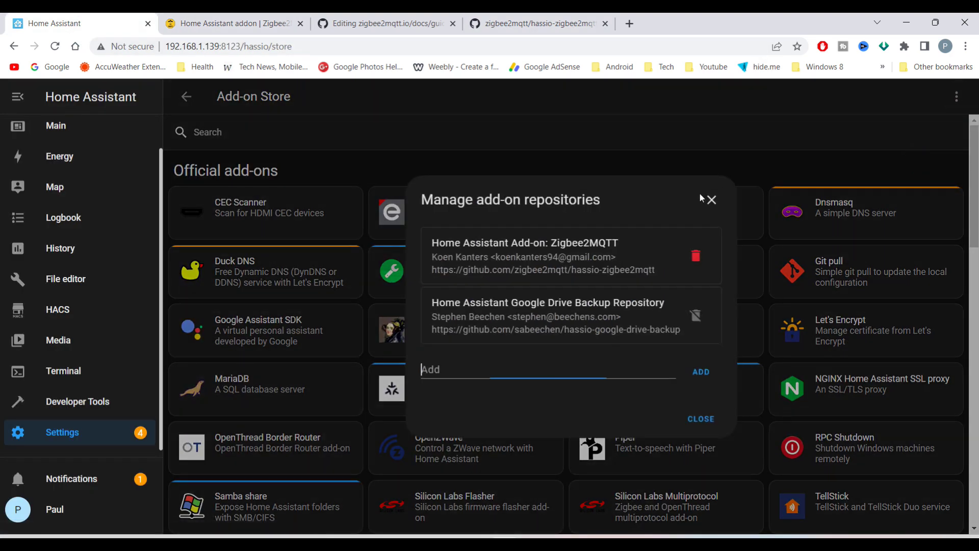
right_click(446, 373)
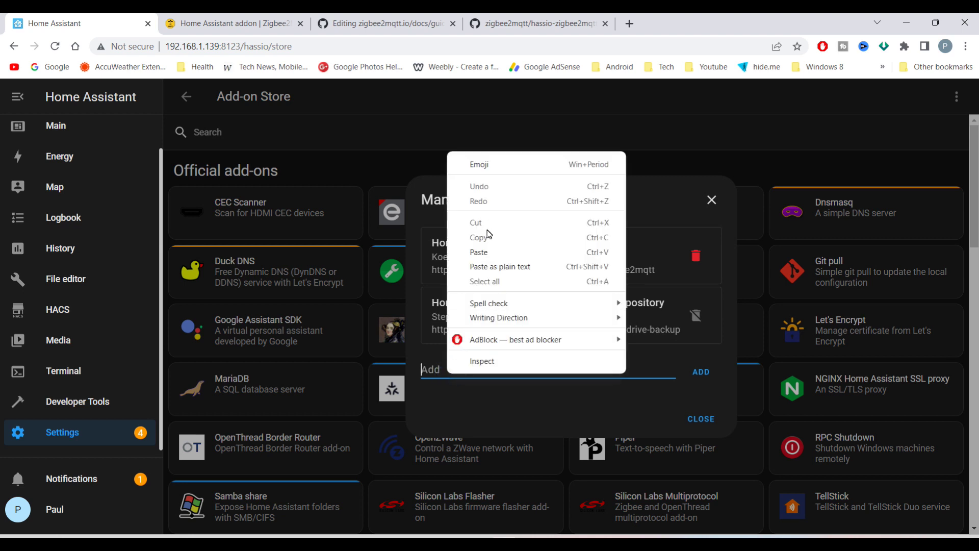
click(487, 252)
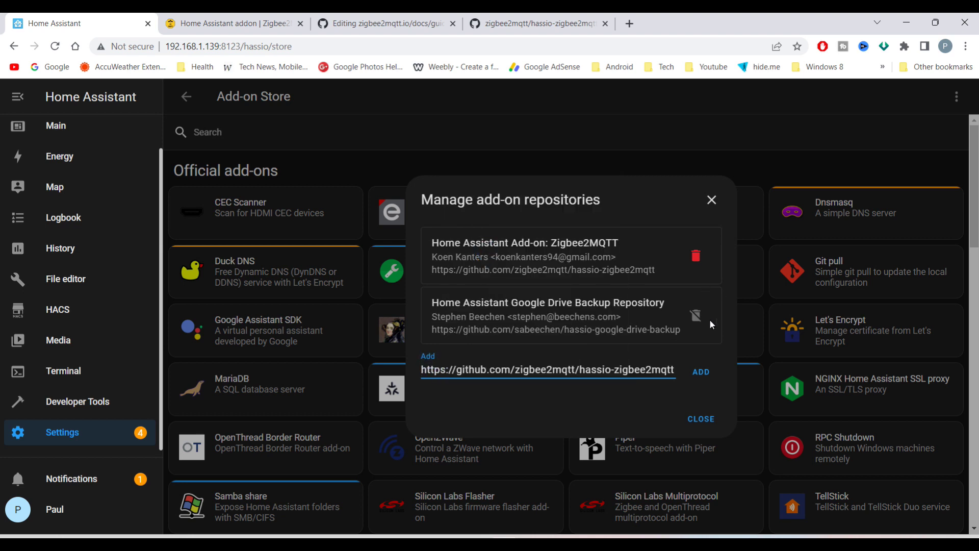
click(698, 372)
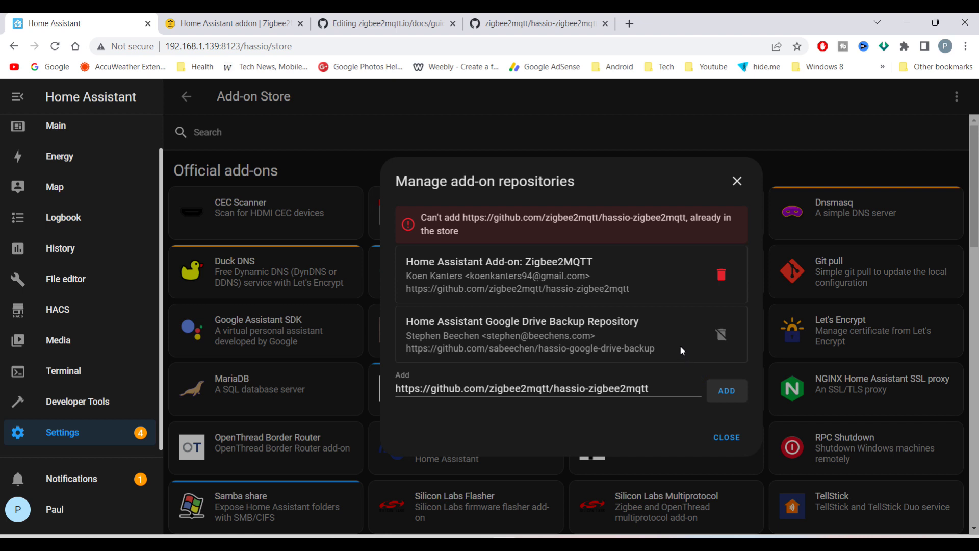
click(457, 273)
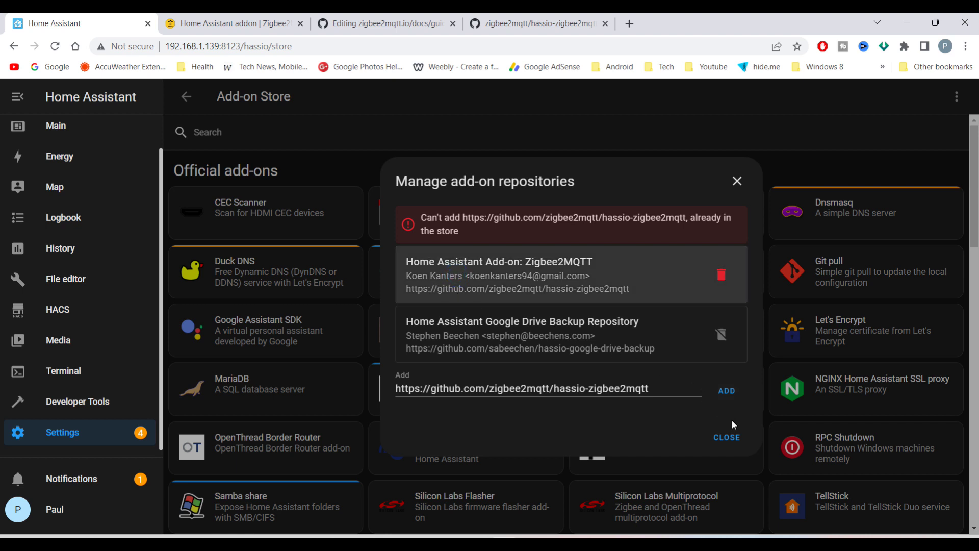
double_click(446, 274)
click(726, 437)
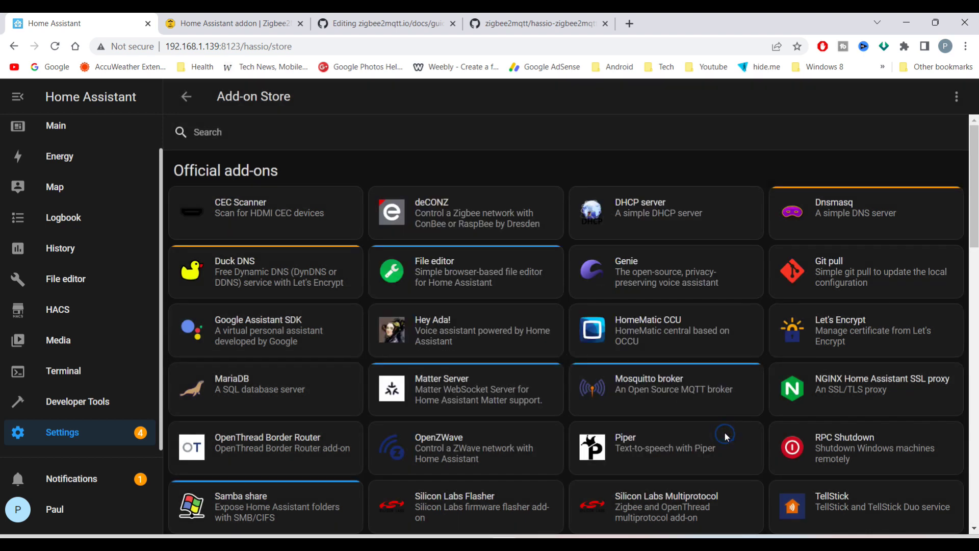
- Find the installed Zigbee2MQTT 1.31.2-1 add-on in the store, then return to Settings
scroll(582, 247, down, 4)
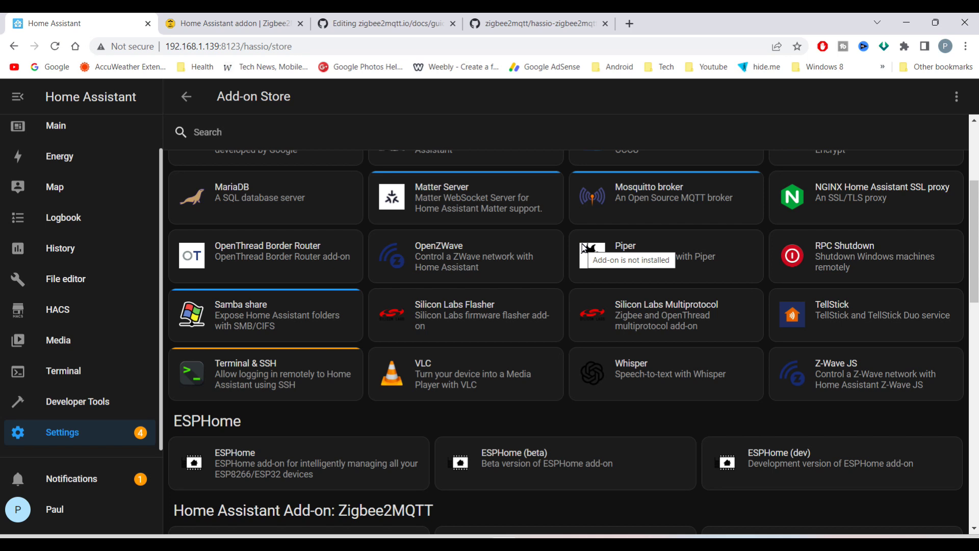
scroll(582, 246, down, 3)
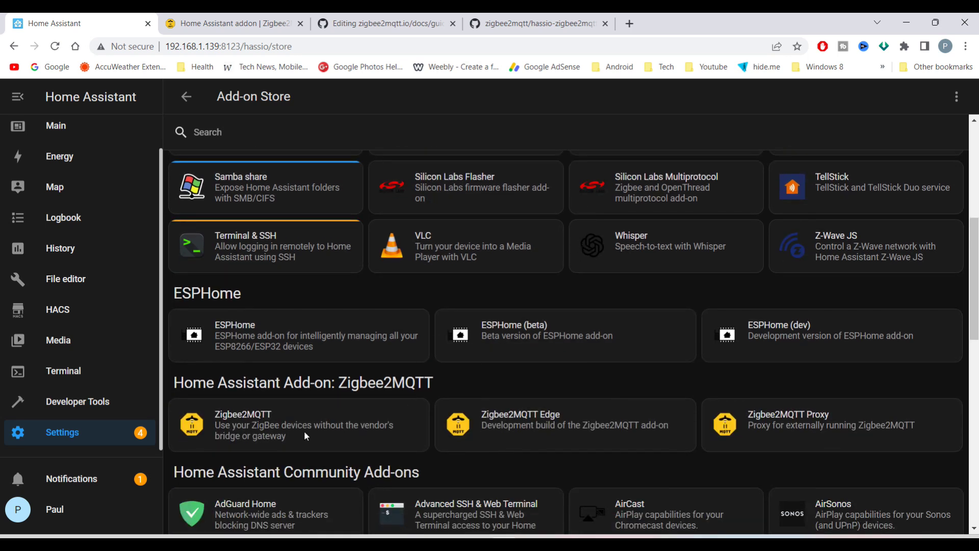
scroll(244, 420, down, 3)
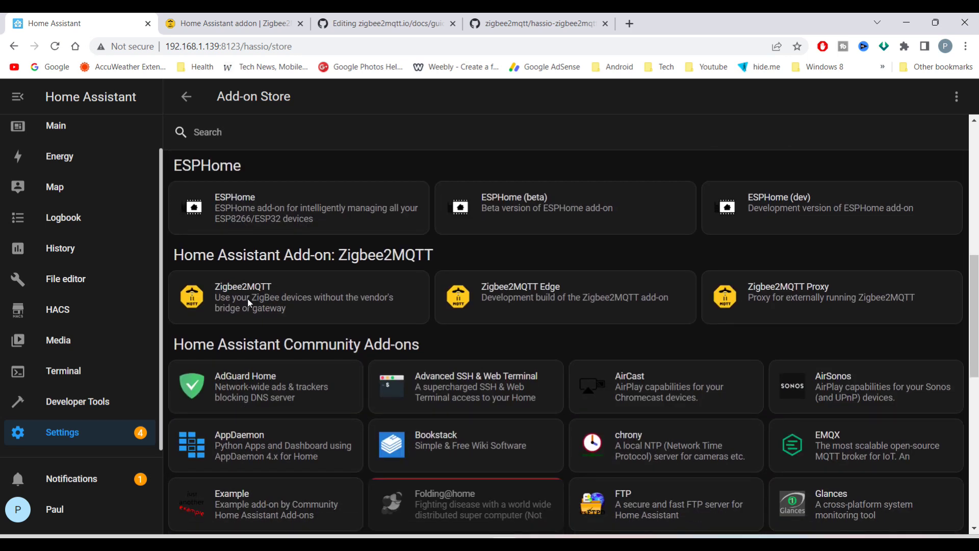
click(291, 308)
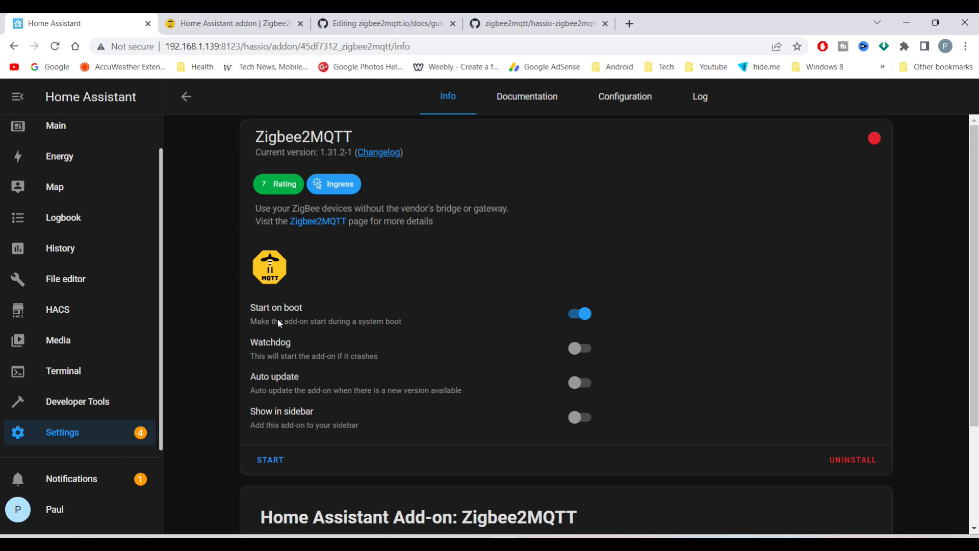
click(72, 433)
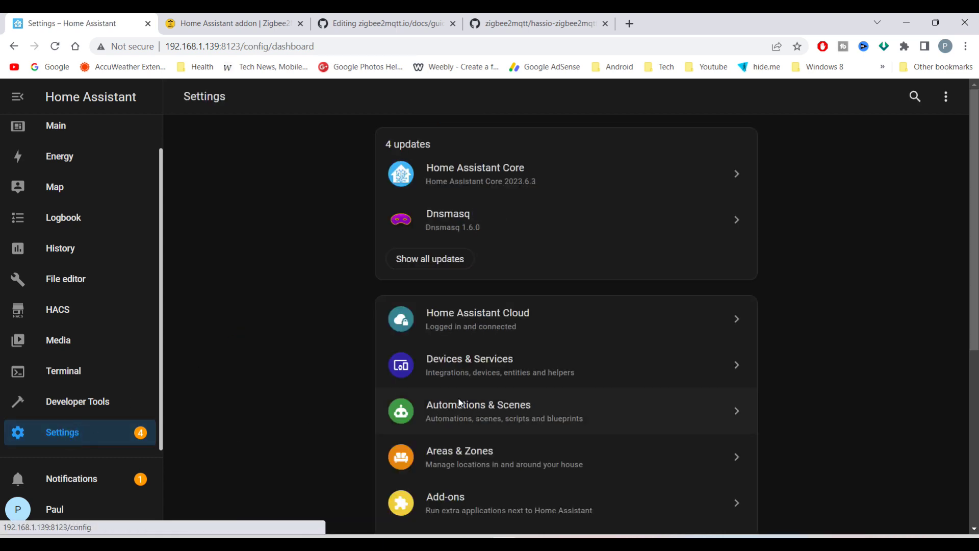
- Go to Settings > System > Hardware and list all detected hardware
scroll(489, 413, down, 6)
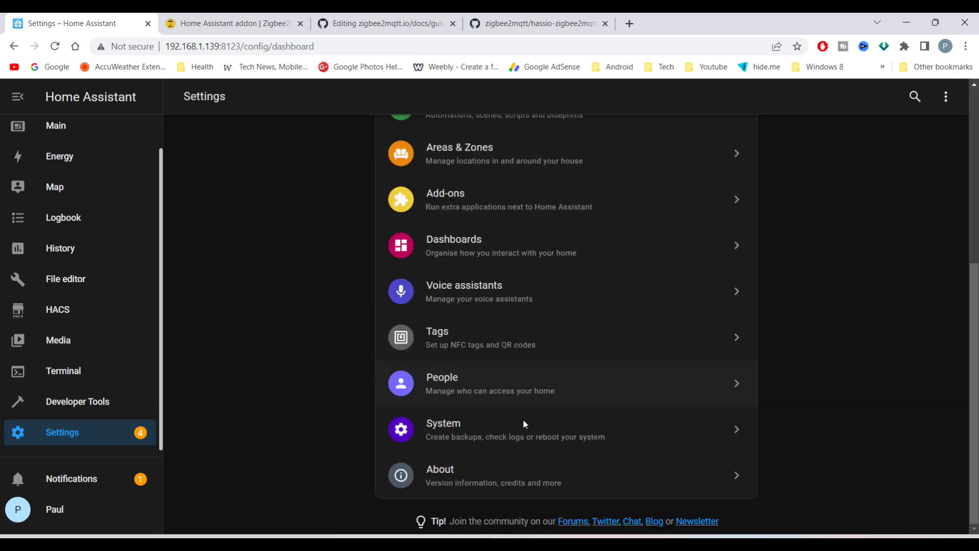
click(442, 424)
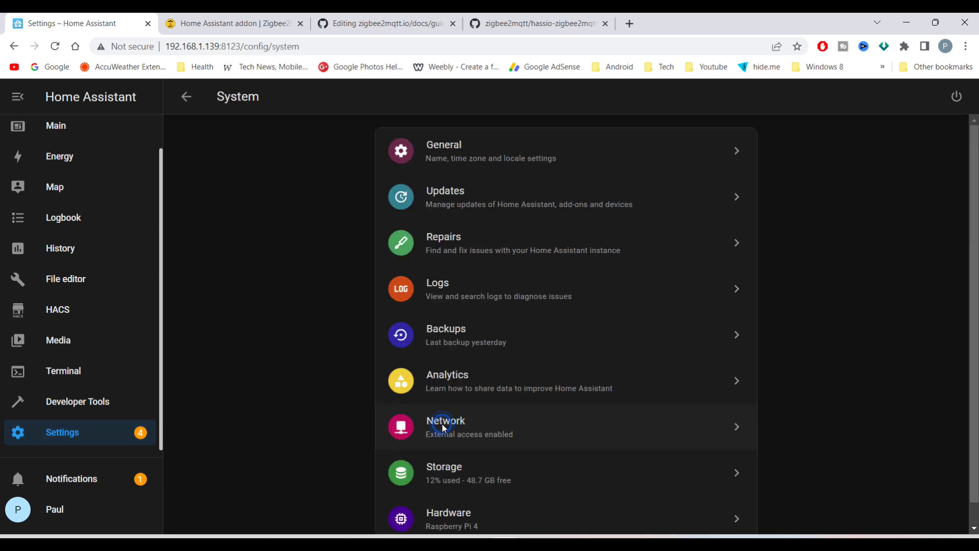
scroll(485, 395, down, 1)
click(468, 492)
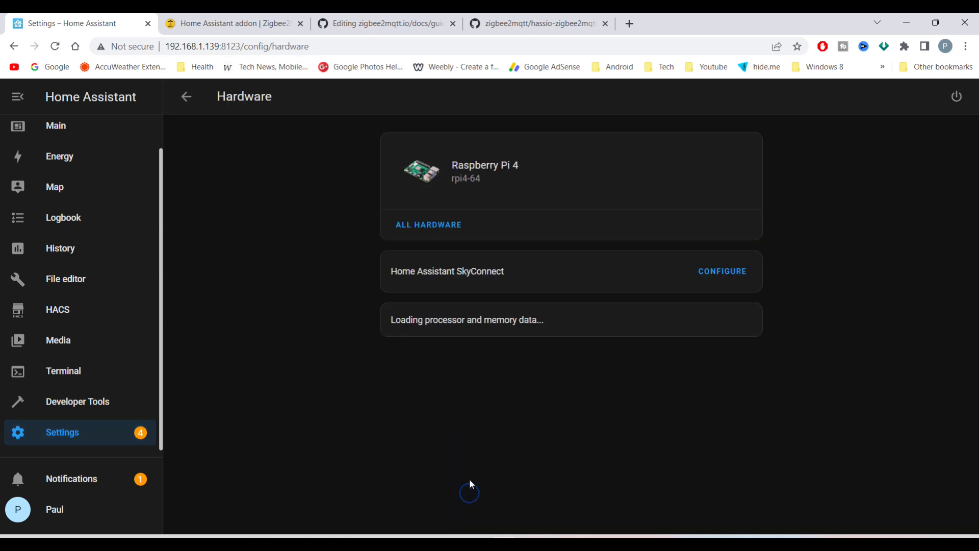
click(442, 224)
scroll(467, 335, down, 20)
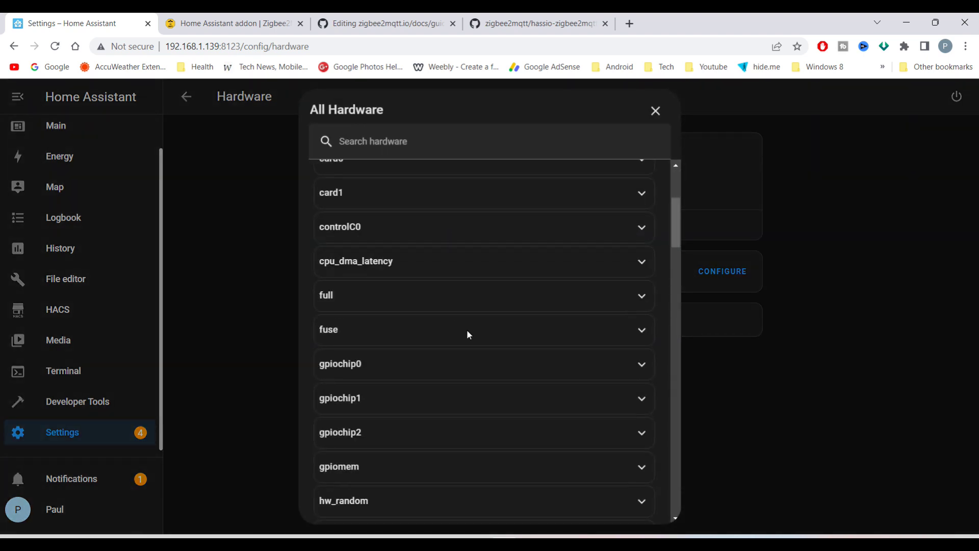
scroll(468, 339, down, 6)
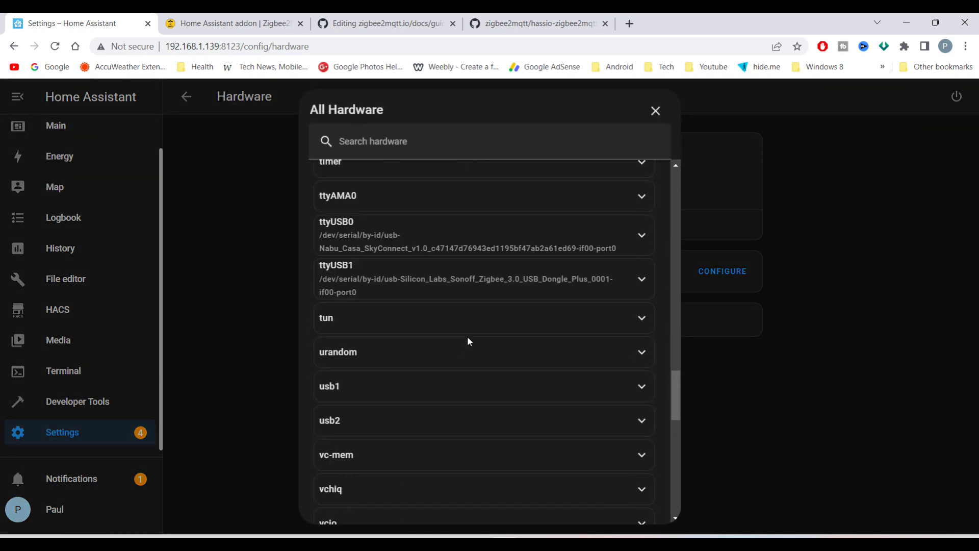
- Copy the Sonoff Zigbee 3.0 dongle's serial by-id path from the ttyUSB1 entry
click(641, 278)
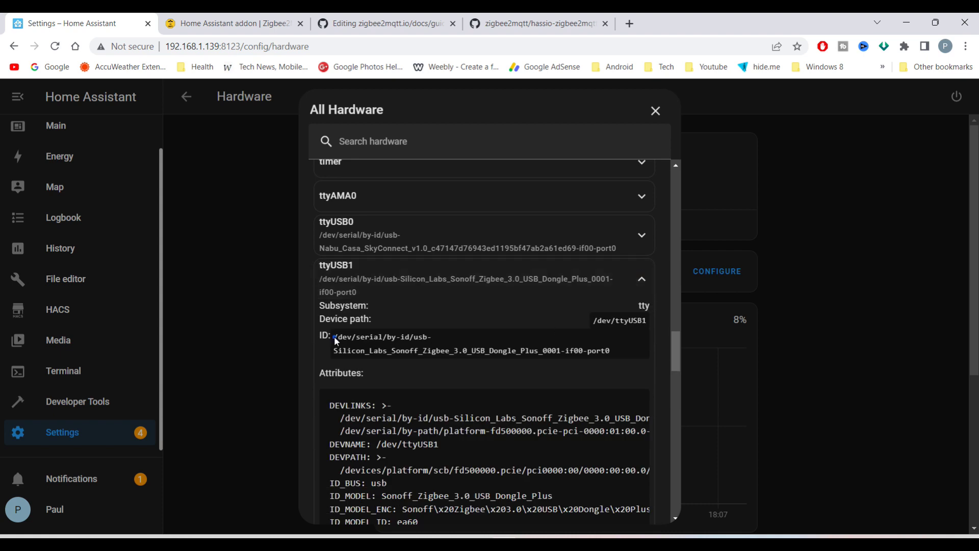
drag(334, 336, 615, 360)
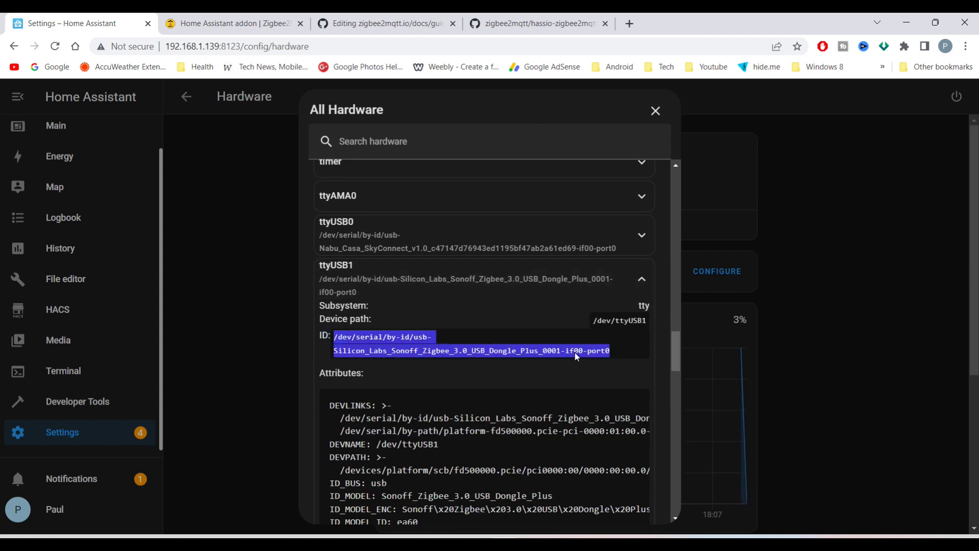
right_click(574, 353)
click(605, 370)
- Return to Settings > Add-ons and turn on 'Show in sidebar' for the Zigbee2MQTT add-on
click(181, 98)
click(188, 98)
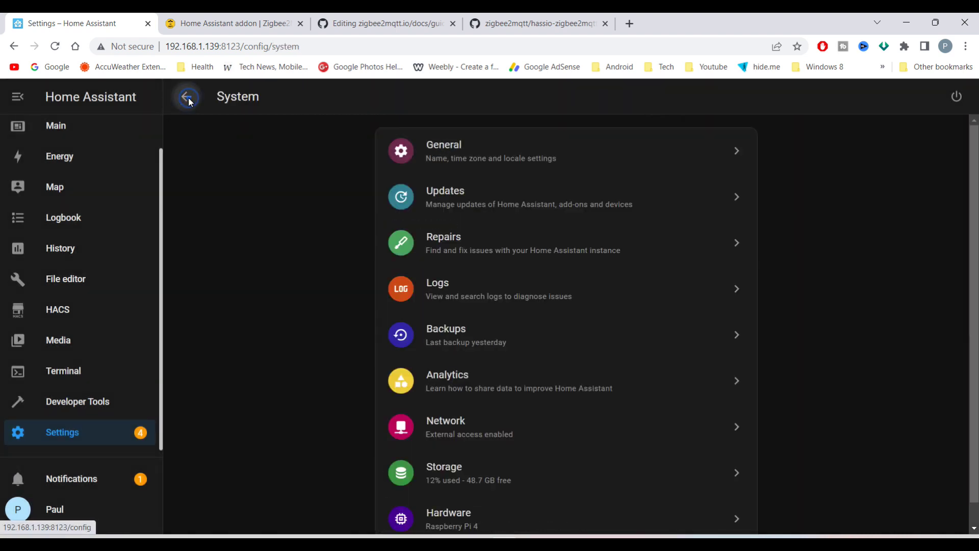
click(188, 98)
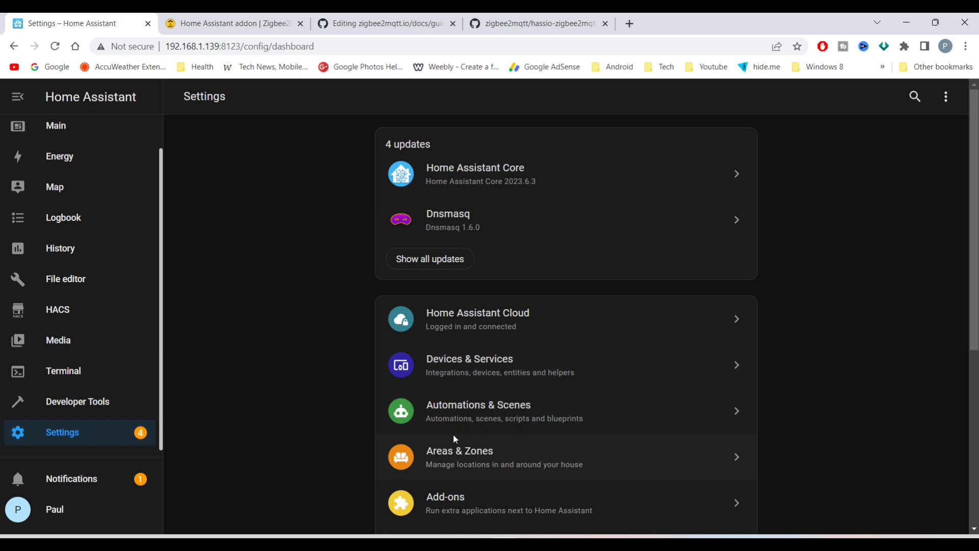
click(469, 486)
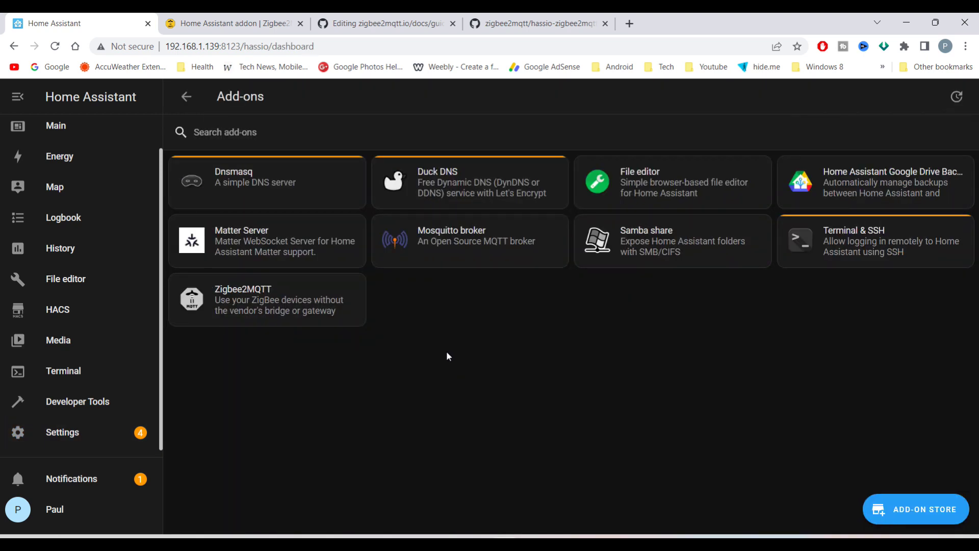
click(259, 306)
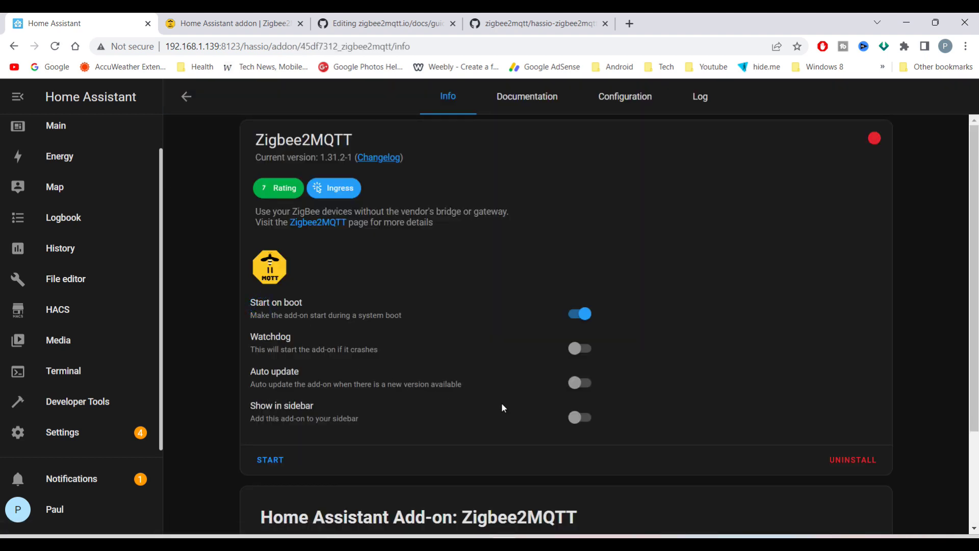
click(579, 416)
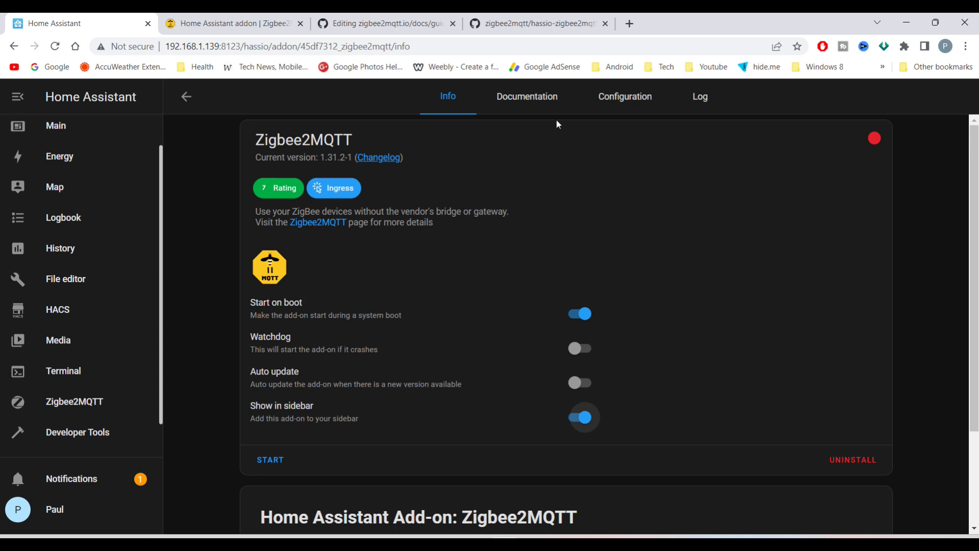
- Paste the Sonoff dongle's /dev/serial/by-id path as the Zigbee2MQTT serial port and save
click(614, 93)
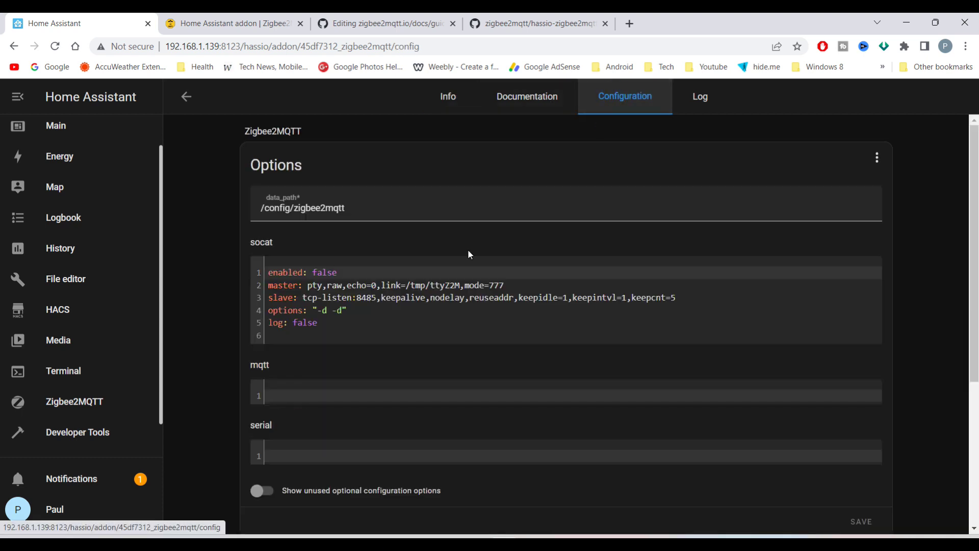
click(281, 456)
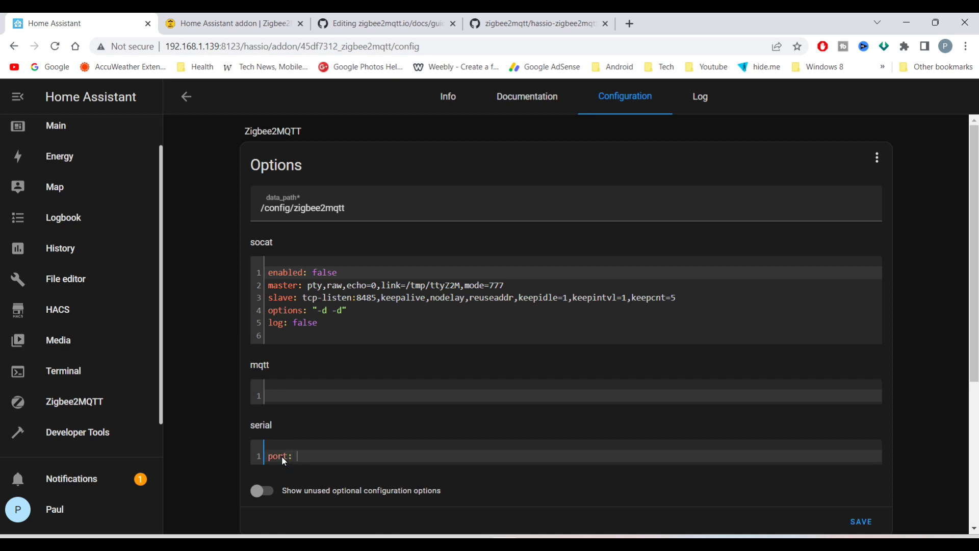
key(ctrl+v)
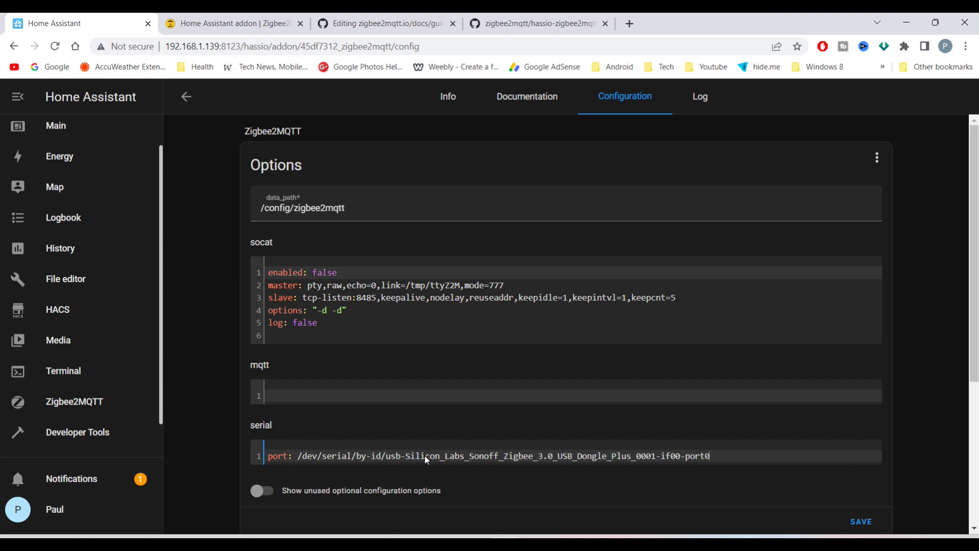
click(866, 520)
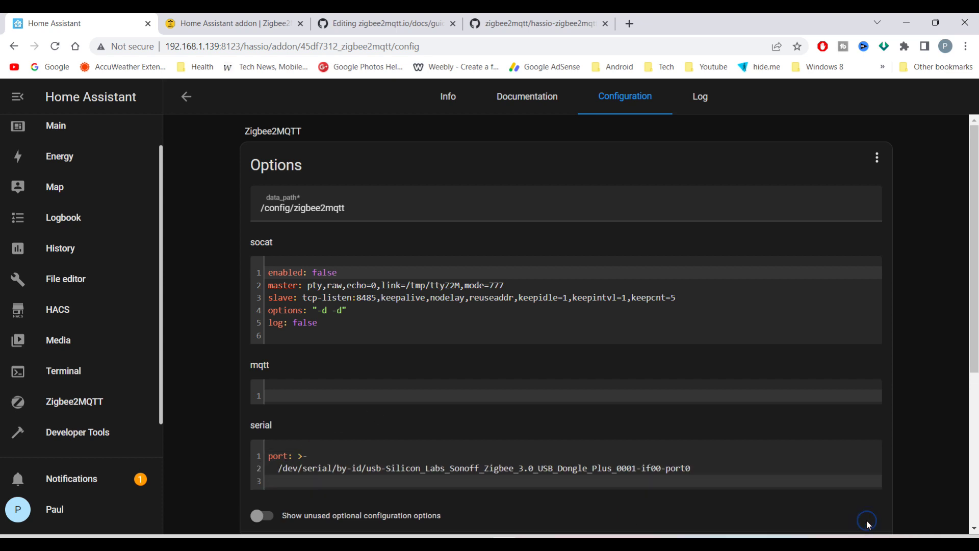
- Start the Zigbee2MQTT add-on and refresh its log until 'Zigbee2MQTT started!' appears
click(443, 100)
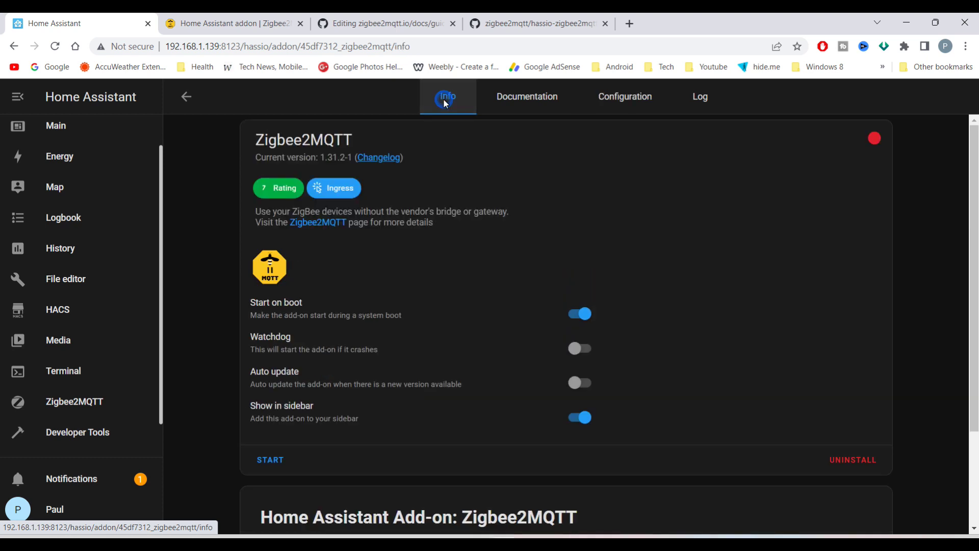
click(274, 461)
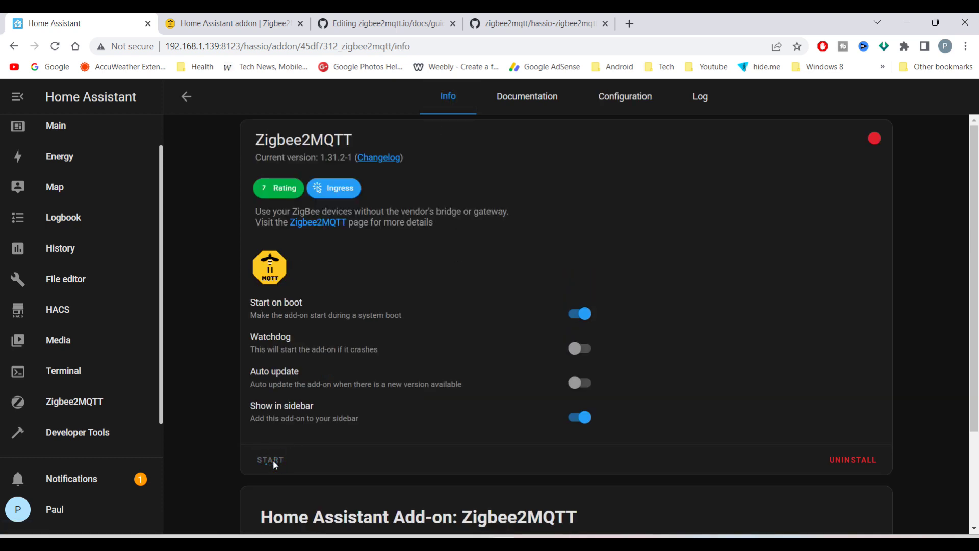
click(700, 97)
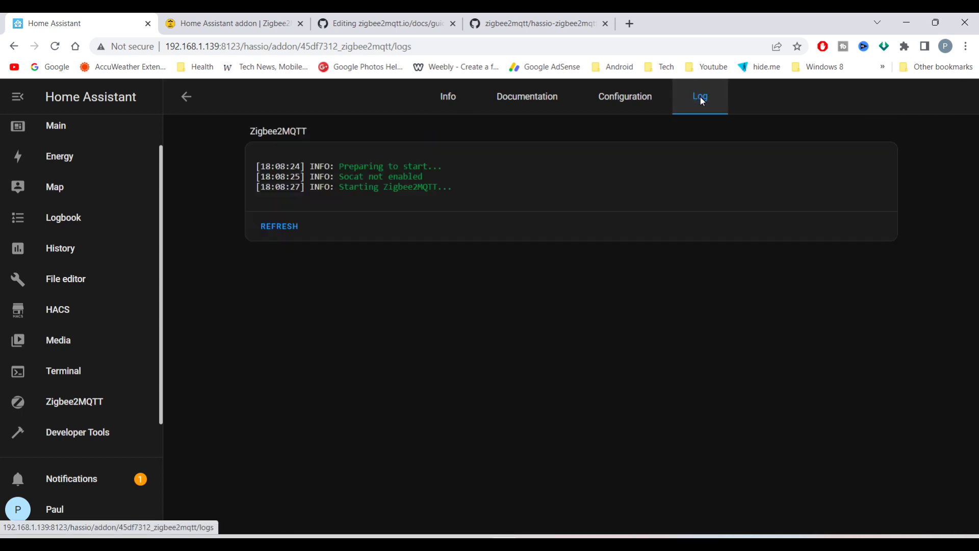
click(281, 227)
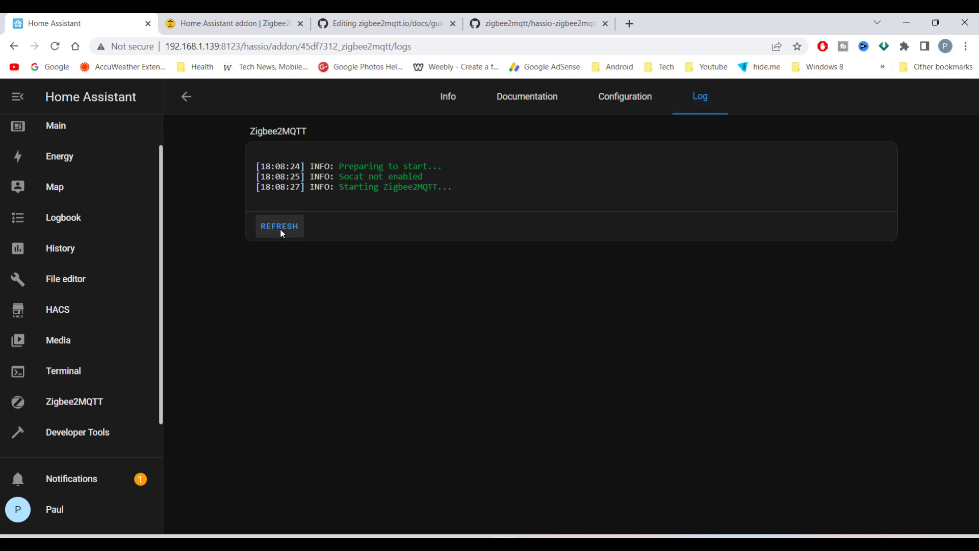
click(280, 228)
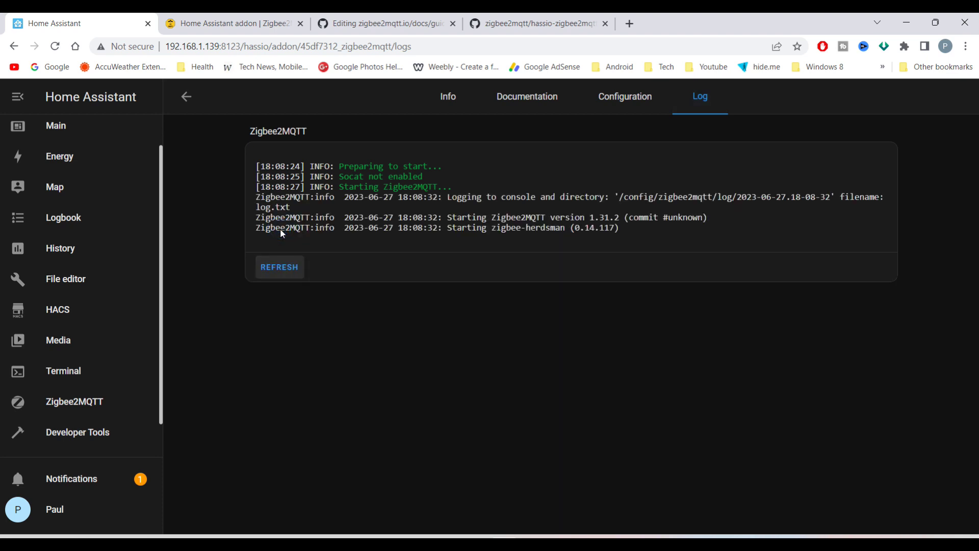
click(278, 270)
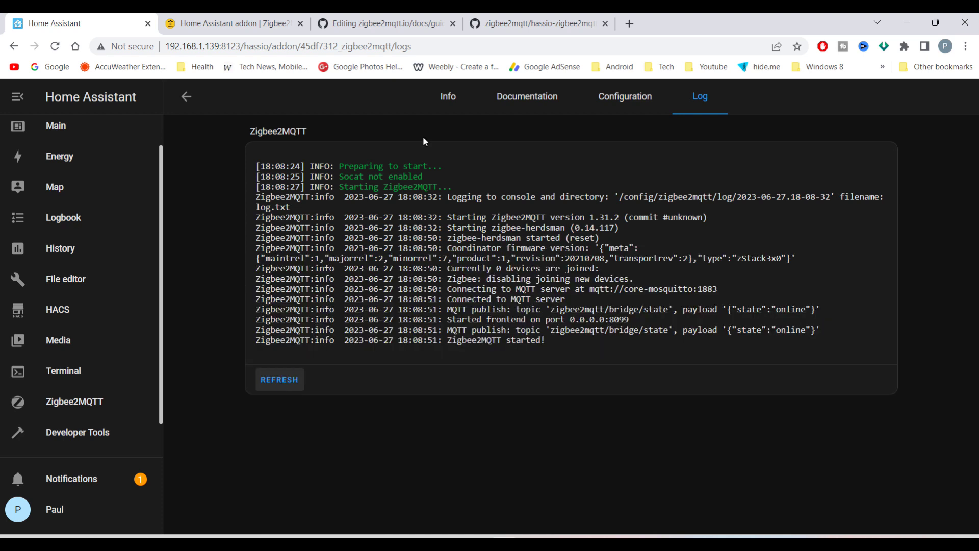
click(443, 99)
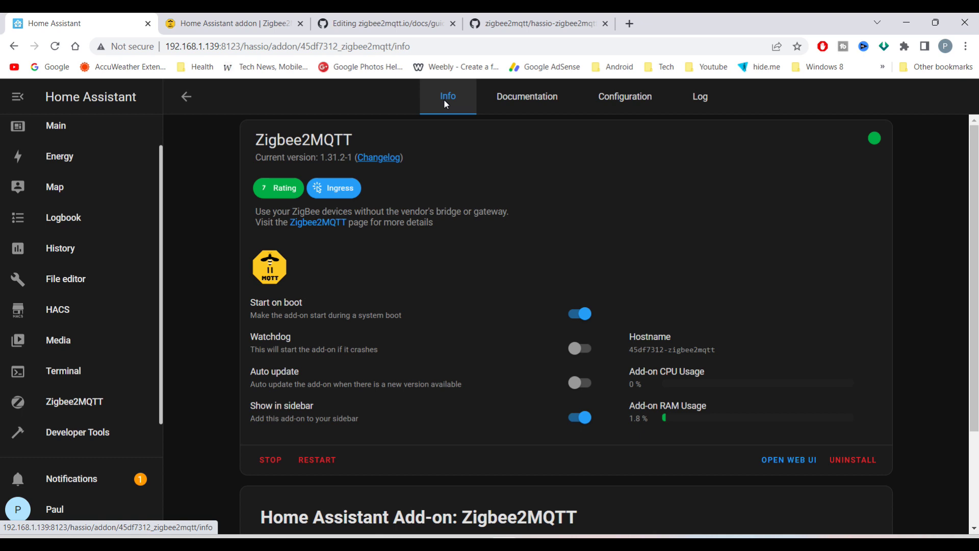
- Open the Zigbee2MQTT web interface from the sidebar and enable 'Permit join (All)'
click(89, 402)
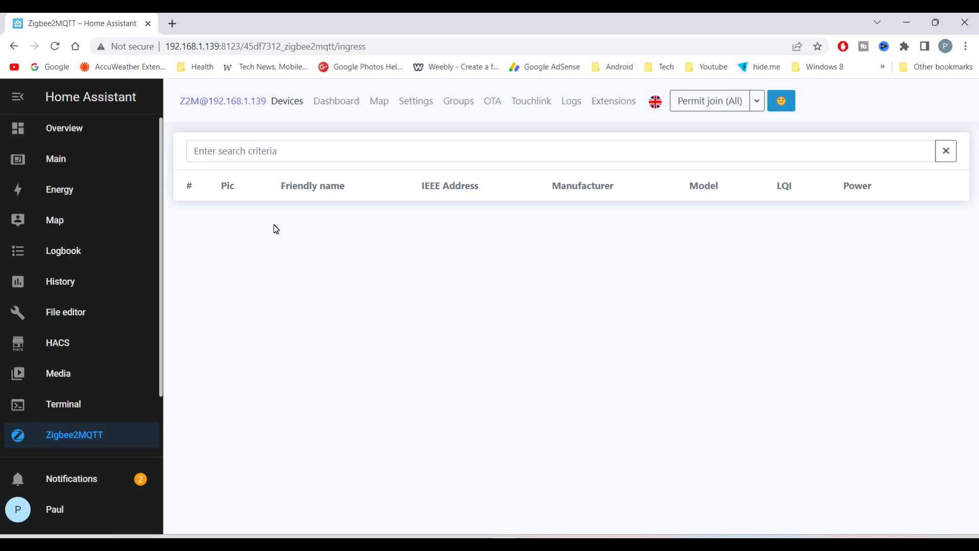
click(708, 99)
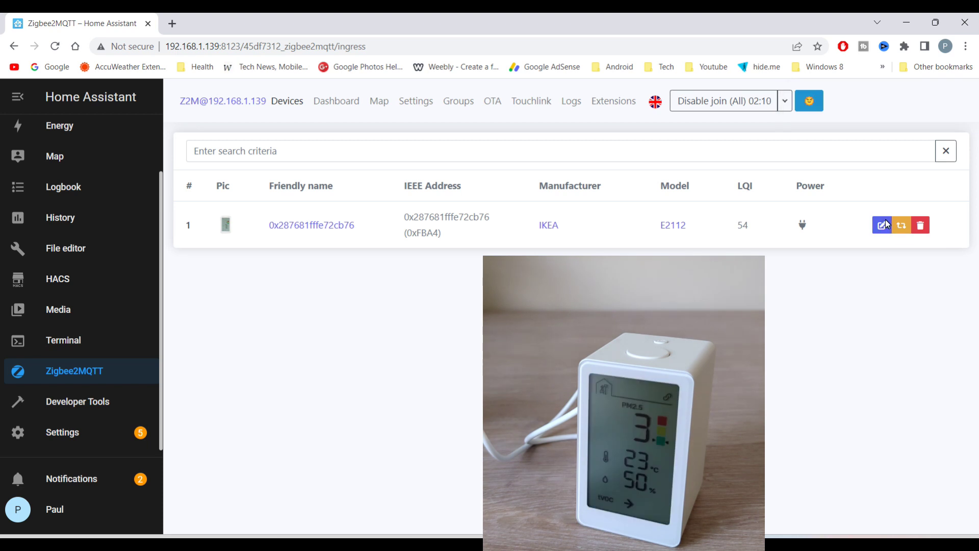
- Replace the IKEA sensor's hex friendly name with 'Air Quality Monitor Back Bedroom' and apply it
click(884, 224)
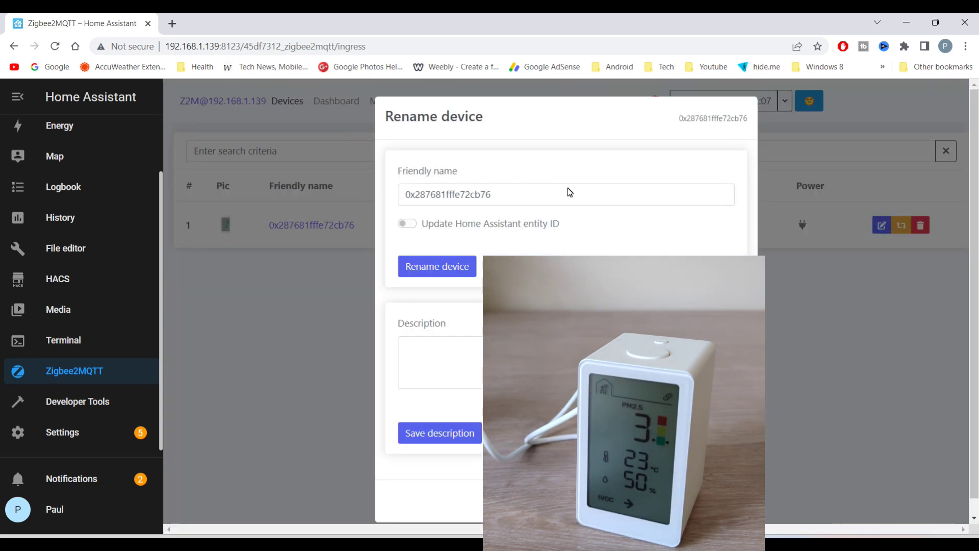
drag(569, 192, 399, 187)
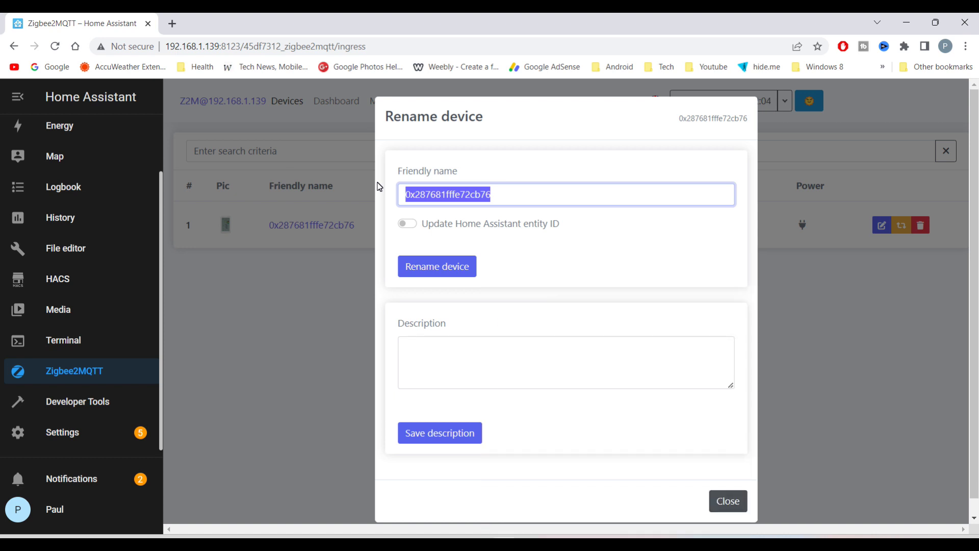
text(Air)
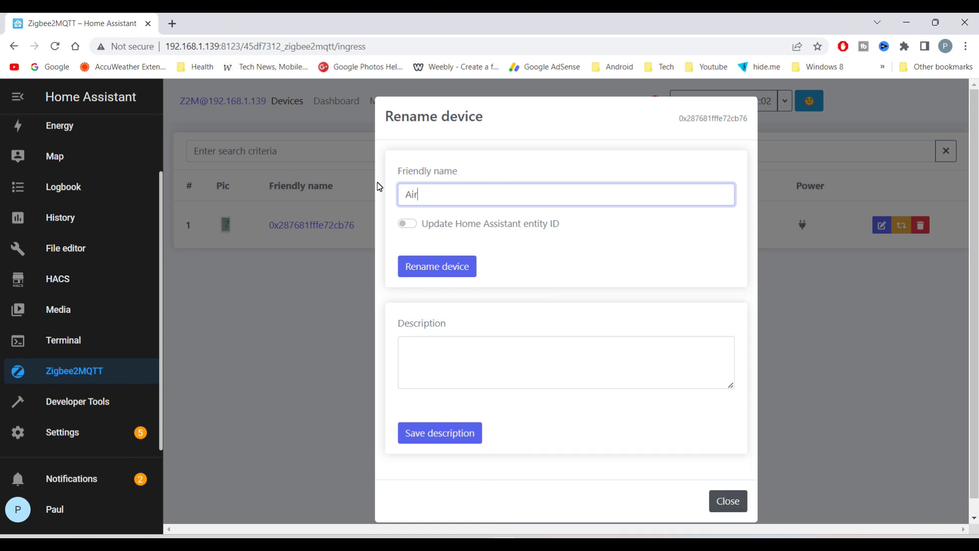
text( Quality Monitor Back B)
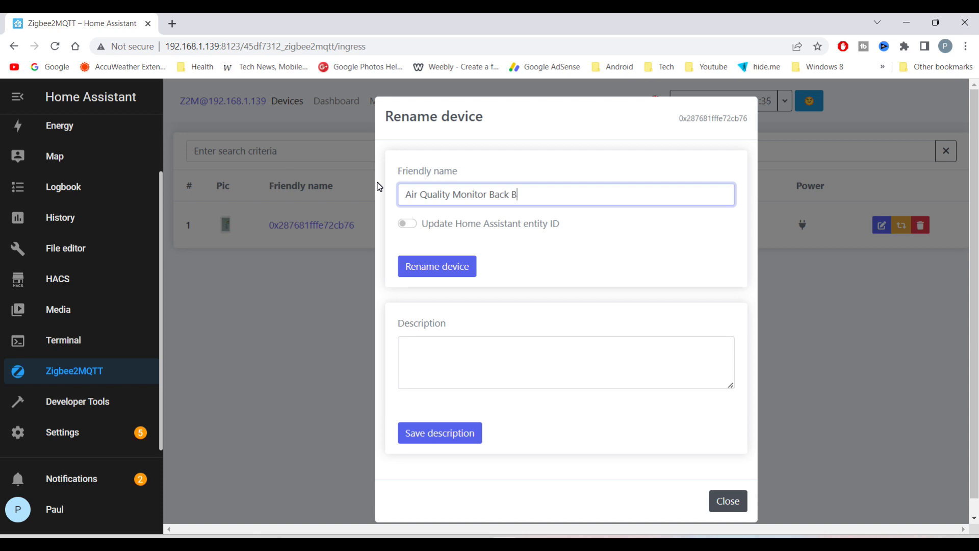
text(edroom)
click(456, 271)
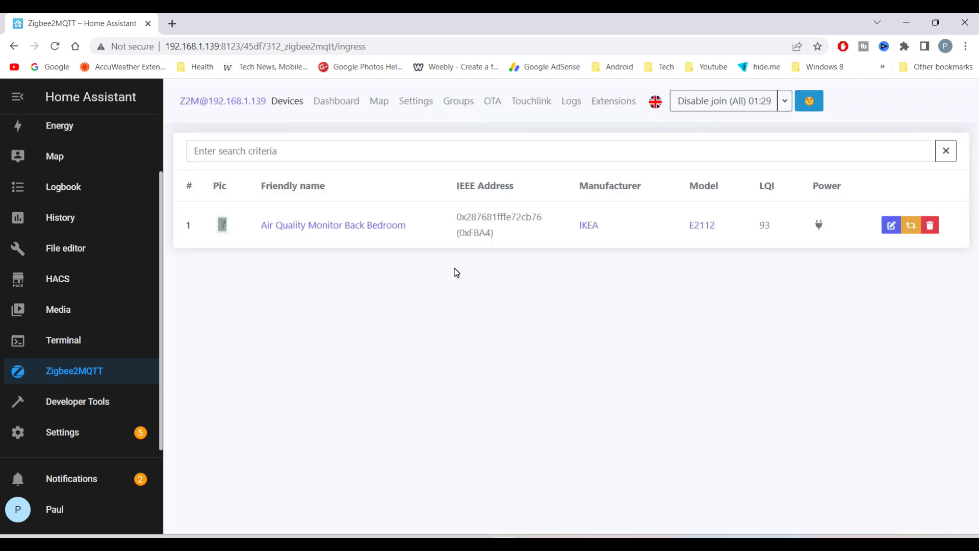
- Open Air Quality Monitor Back Bedroom's Zigbee2MQTT details and review its About information
click(367, 226)
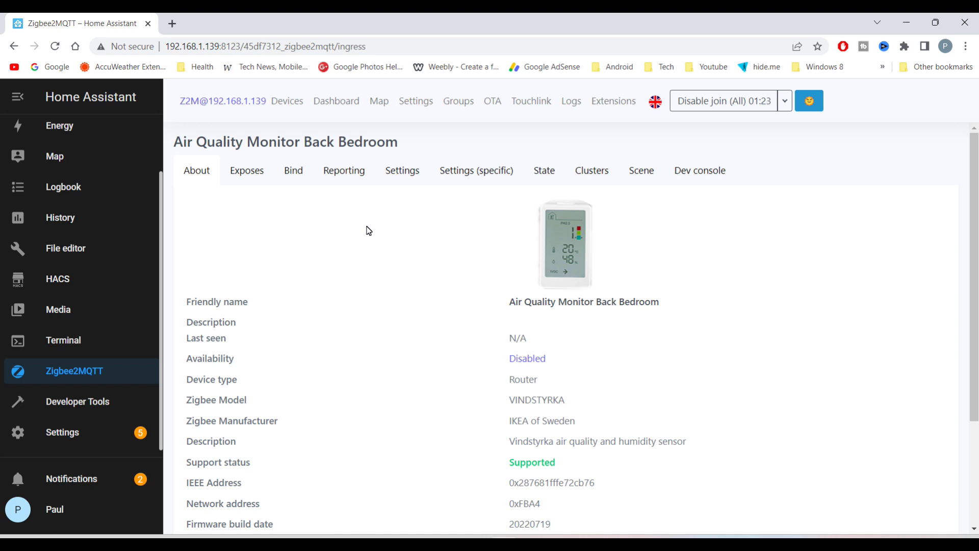
scroll(369, 230, down, 1)
scroll(369, 230, down, 1)
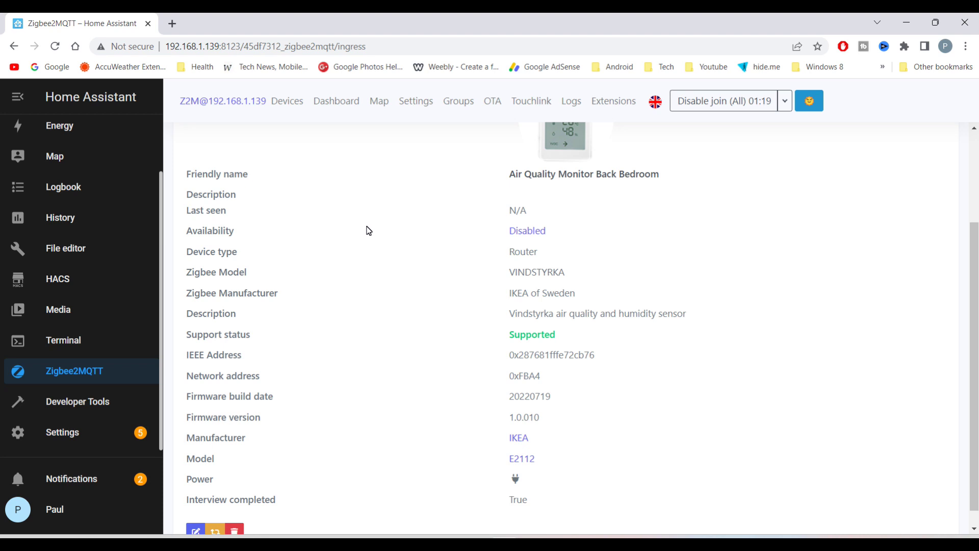
scroll(368, 230, up, 2)
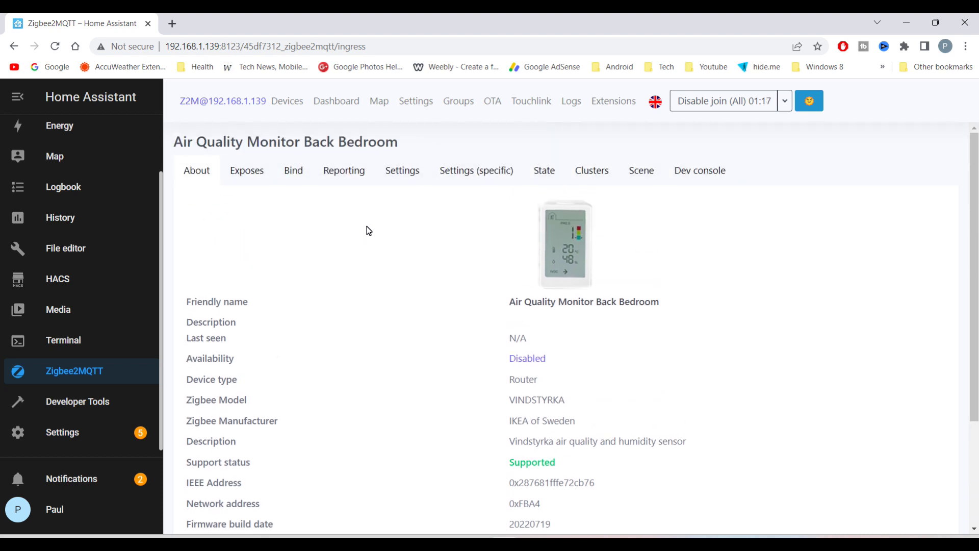
- Check its exposed readings, binding, reporting, general and specific settings, and current state (19 °C, VOC 99)
click(254, 173)
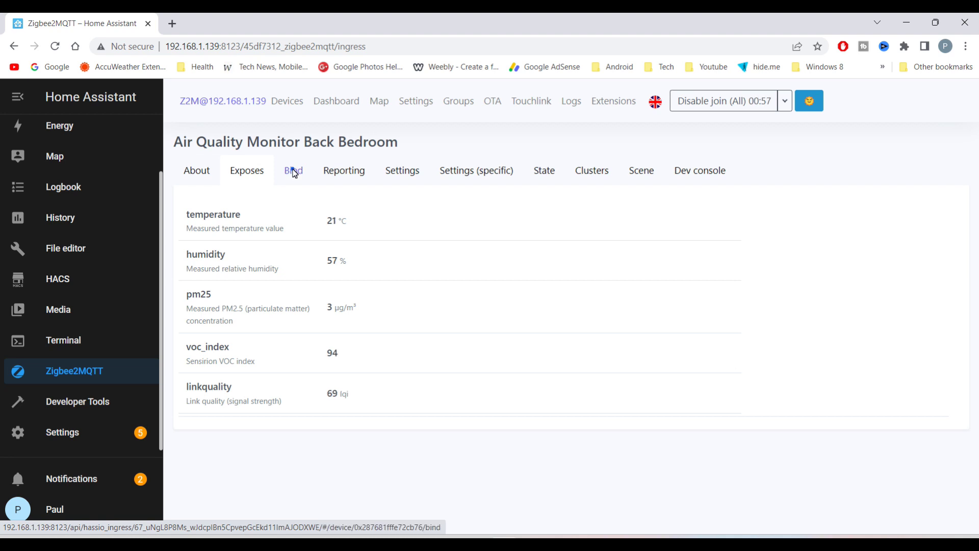
click(293, 172)
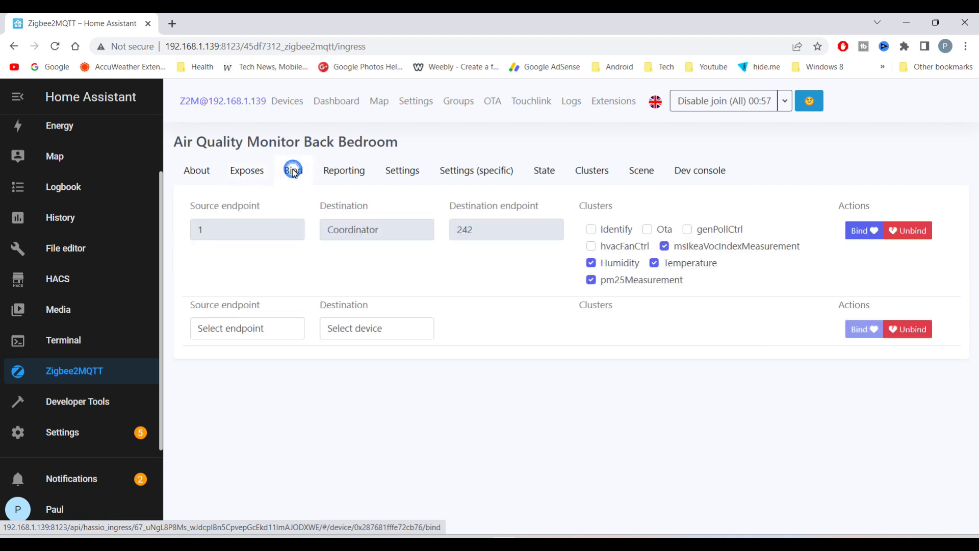
click(342, 170)
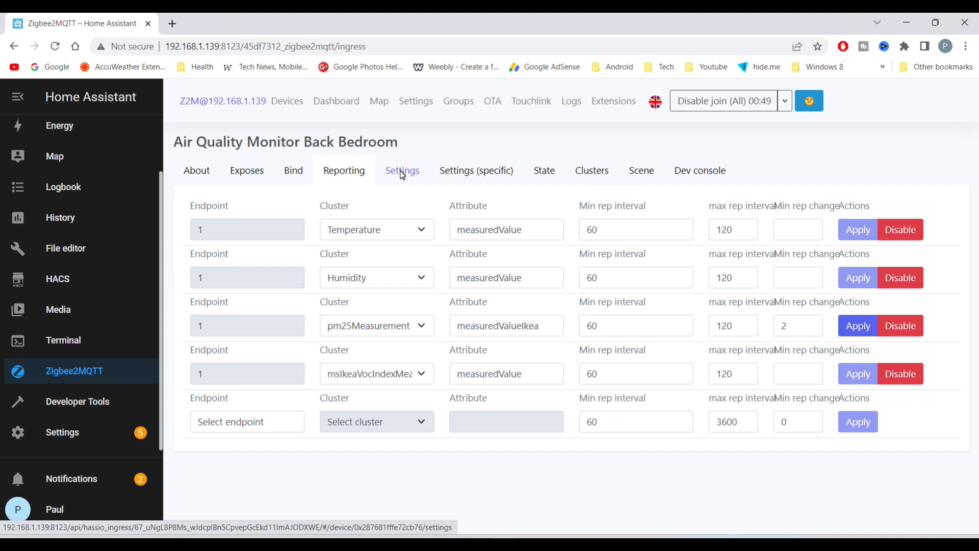
click(421, 172)
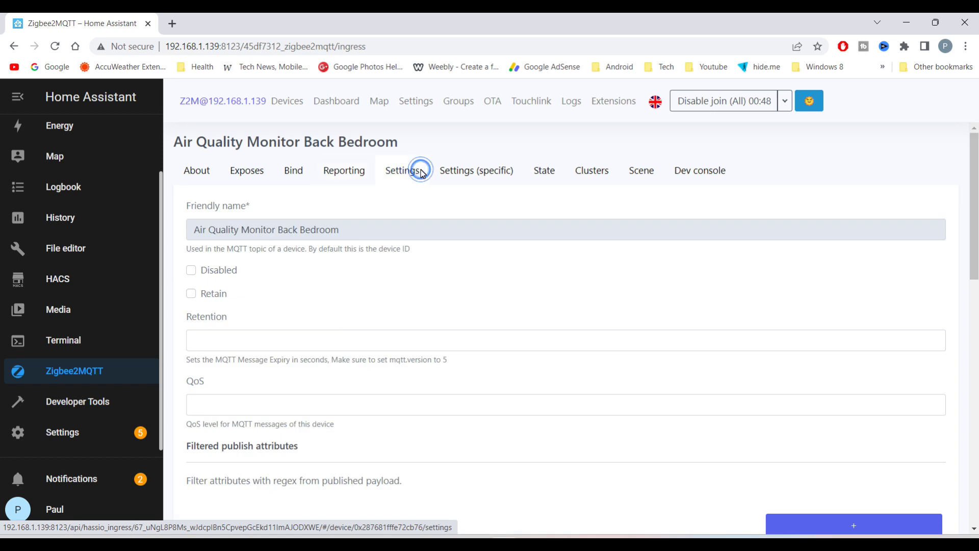
click(461, 174)
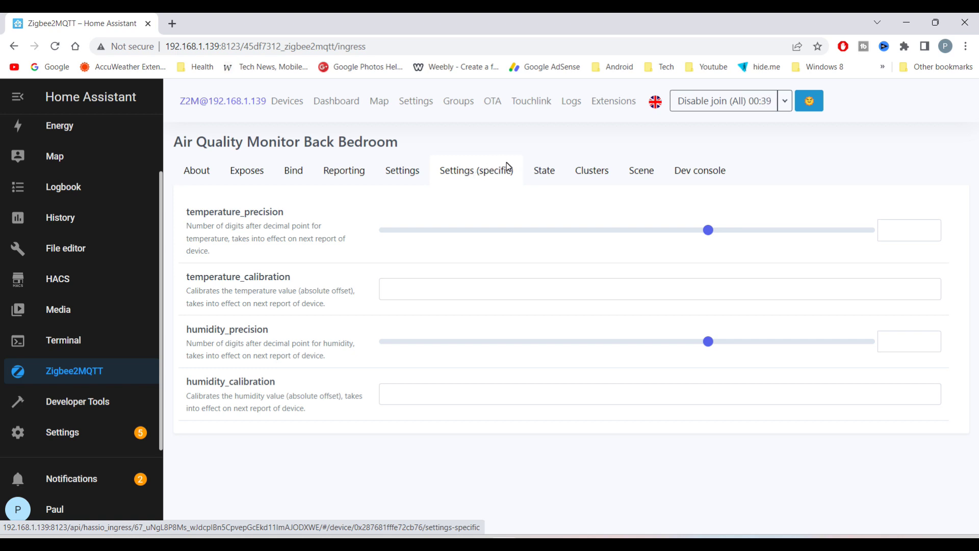
click(545, 172)
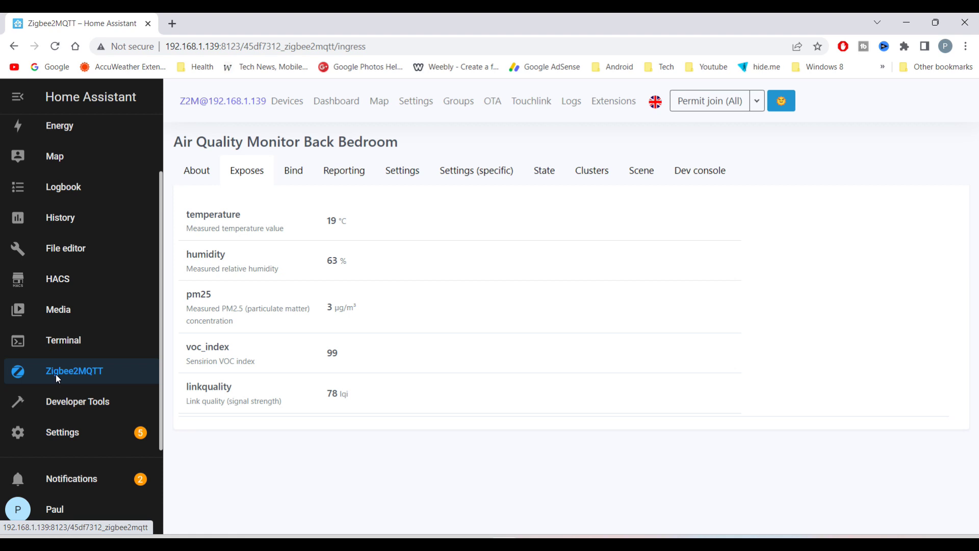
- Open the back bedroom monitor's device page from the MQTT integration, showing humidity, temperature and VOC sensors
click(73, 432)
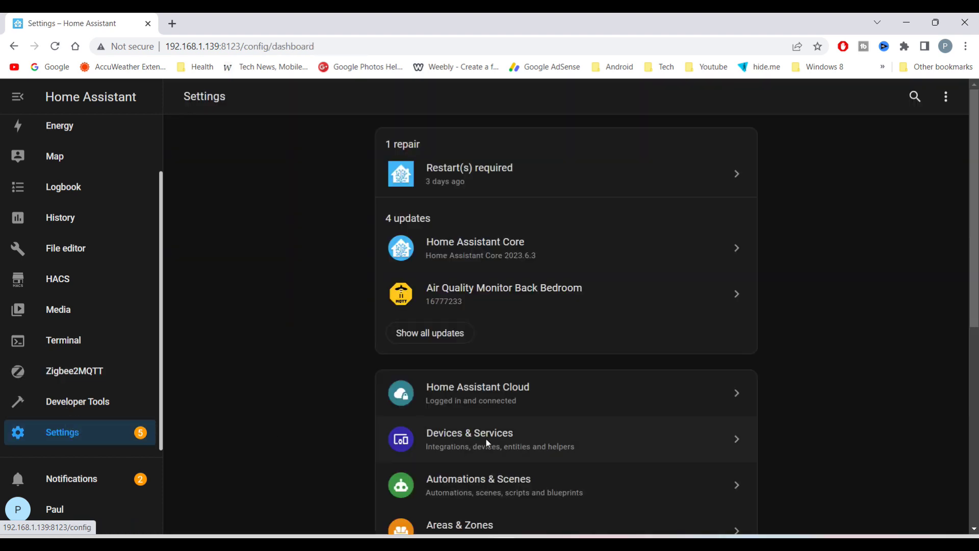
click(485, 442)
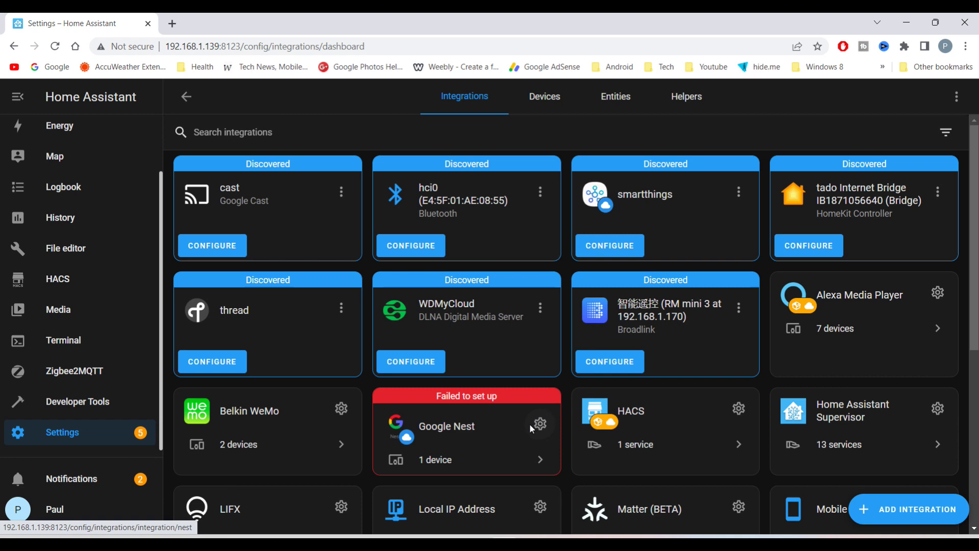
scroll(530, 423, down, 5)
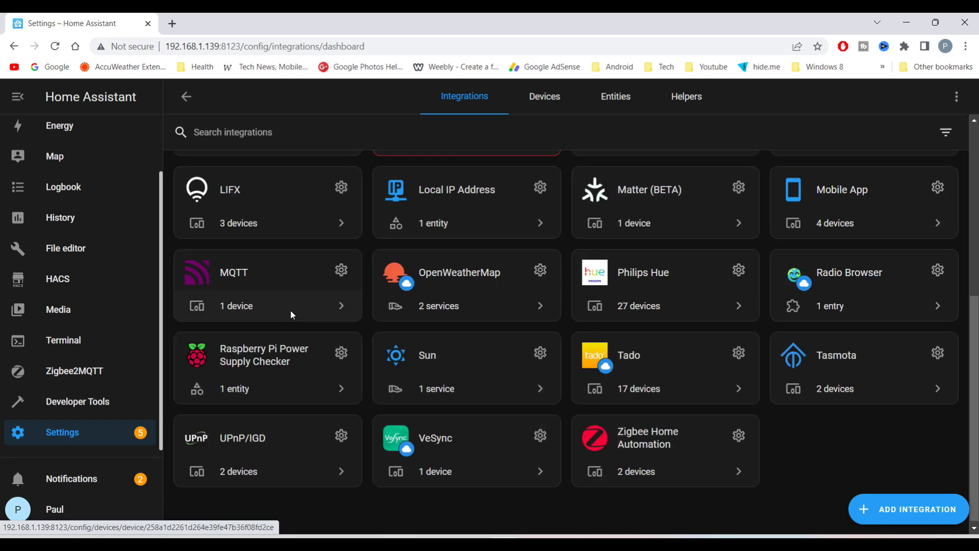
click(290, 311)
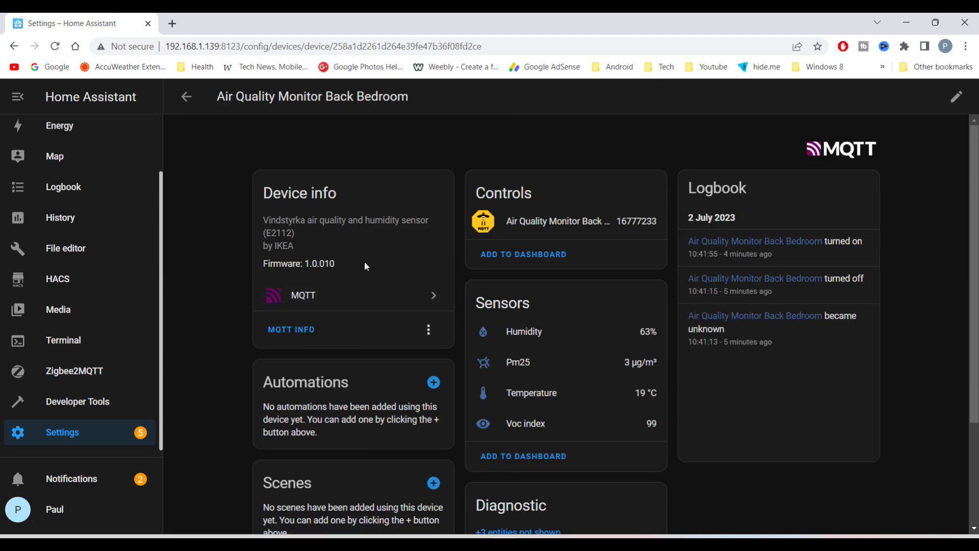
scroll(512, 408, down, 2)
click(513, 408)
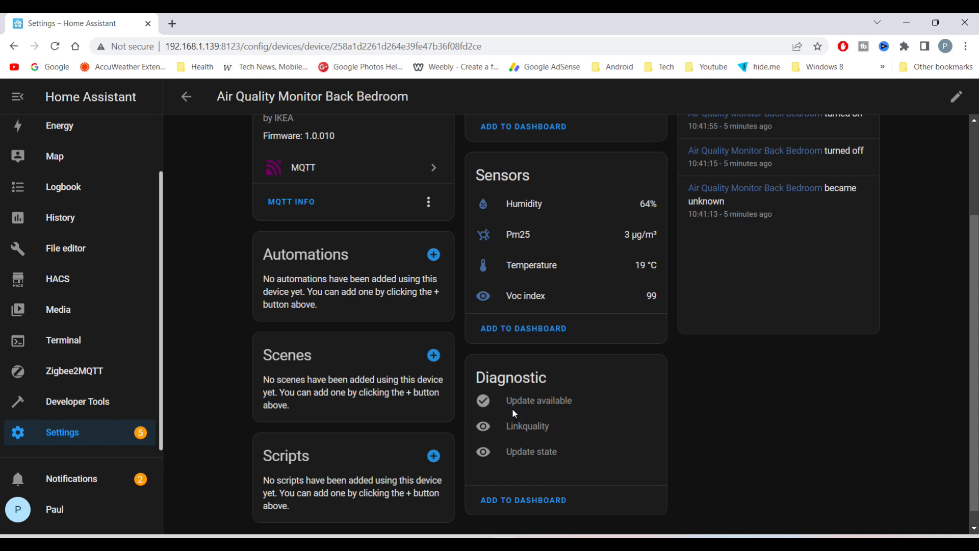
scroll(519, 303, up, 1)
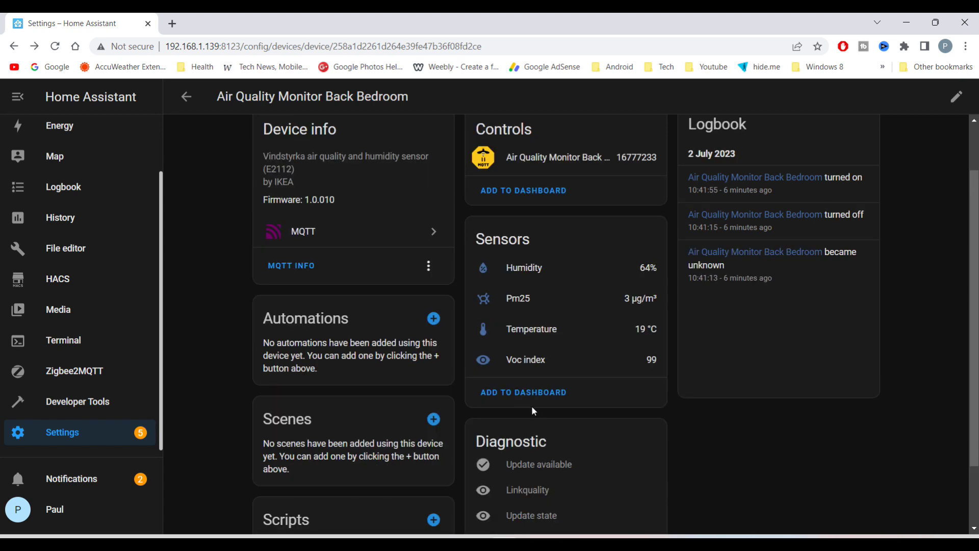
- Add the monitor's suggested Sensors card to the Main dashboard's Climate view
click(528, 389)
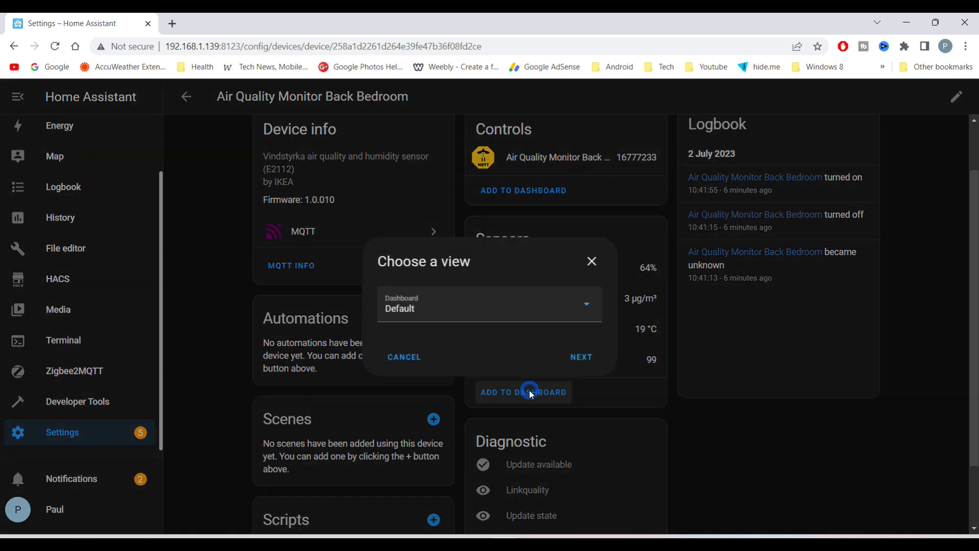
click(587, 306)
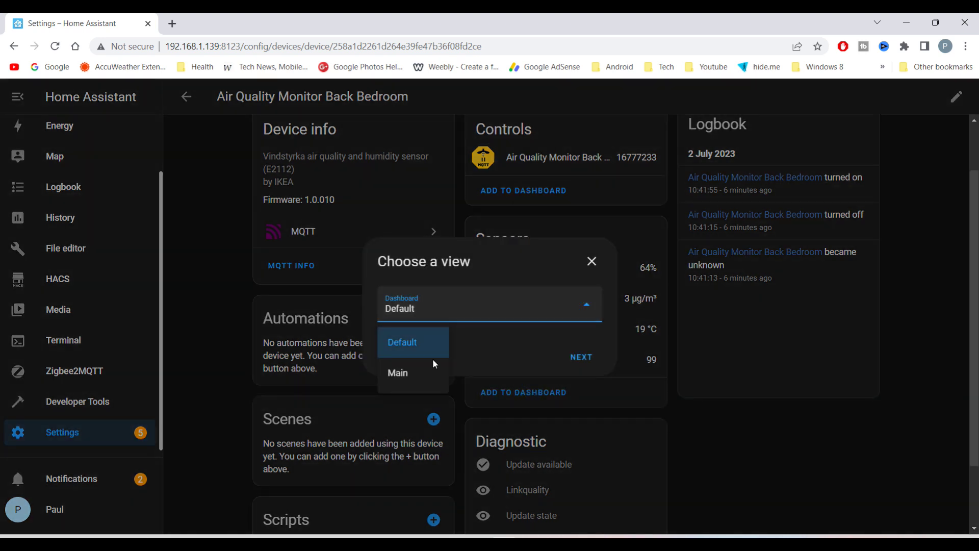
click(420, 375)
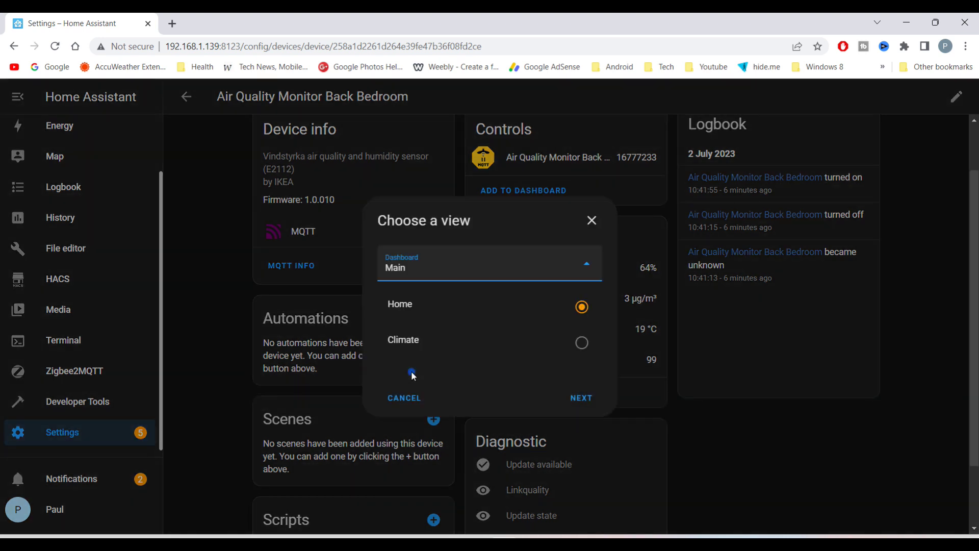
click(421, 339)
click(582, 397)
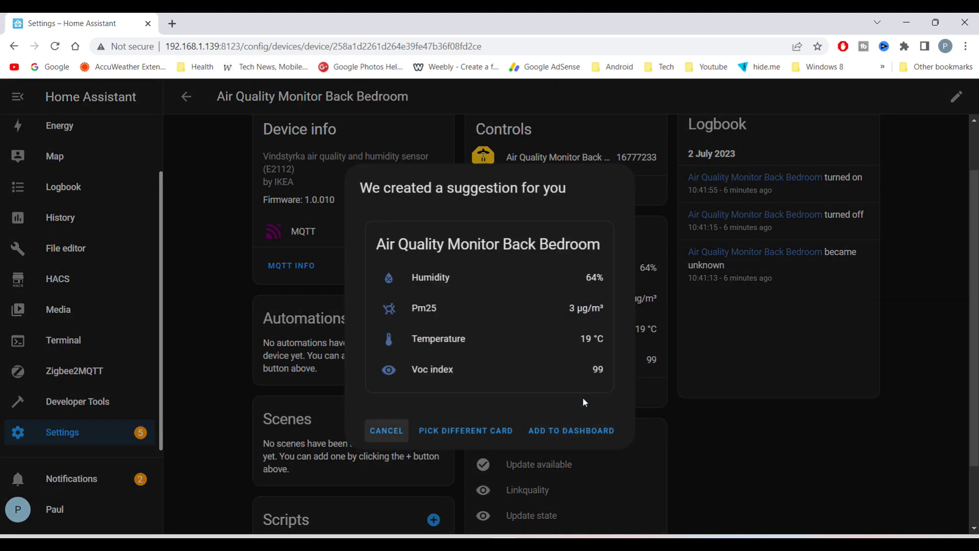
click(586, 429)
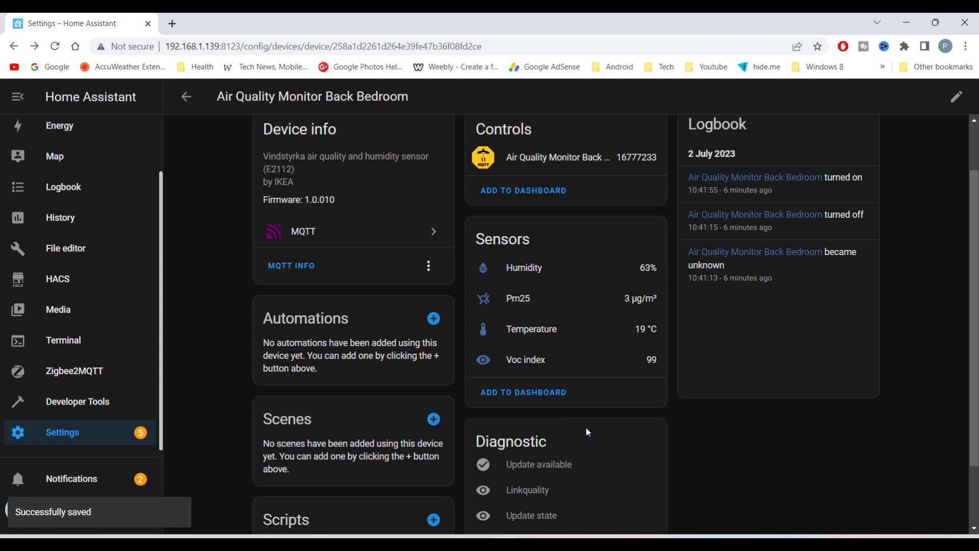
- Go to the Main dashboard's Climate view to see the new back bedroom monitor card
click(59, 164)
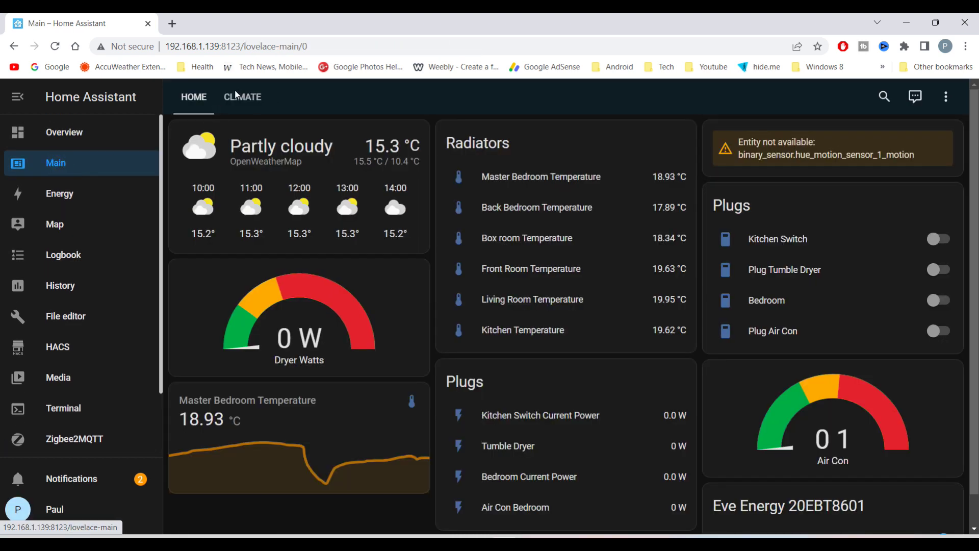
click(239, 93)
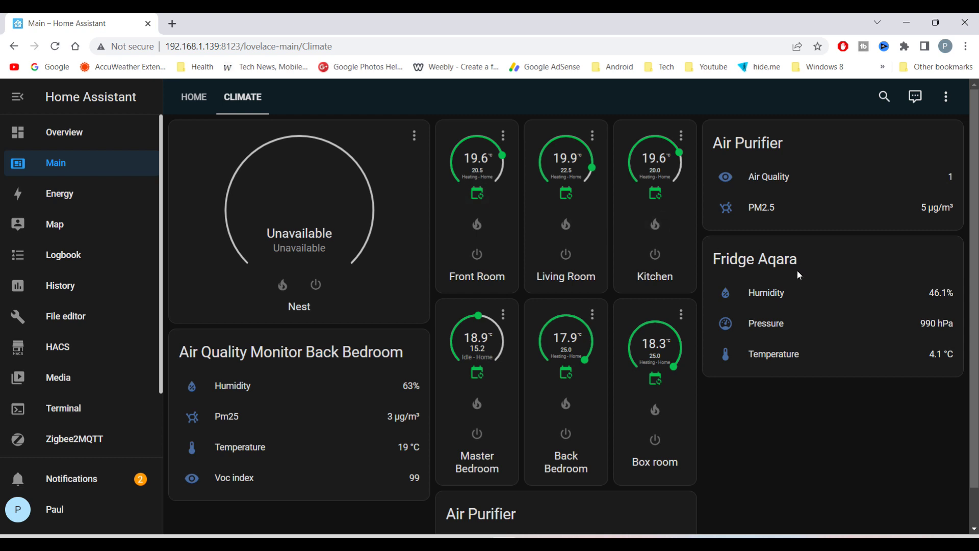
scroll(798, 274, down, 1)
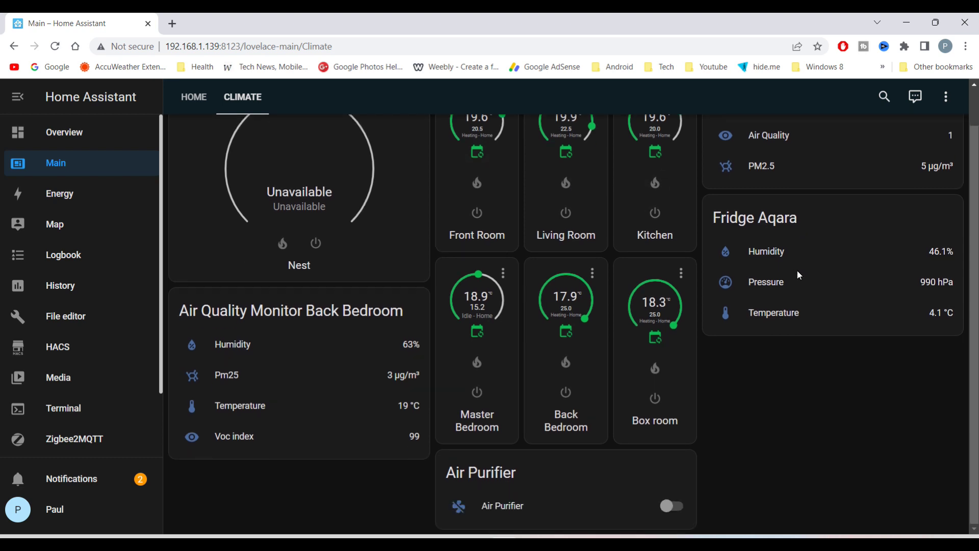